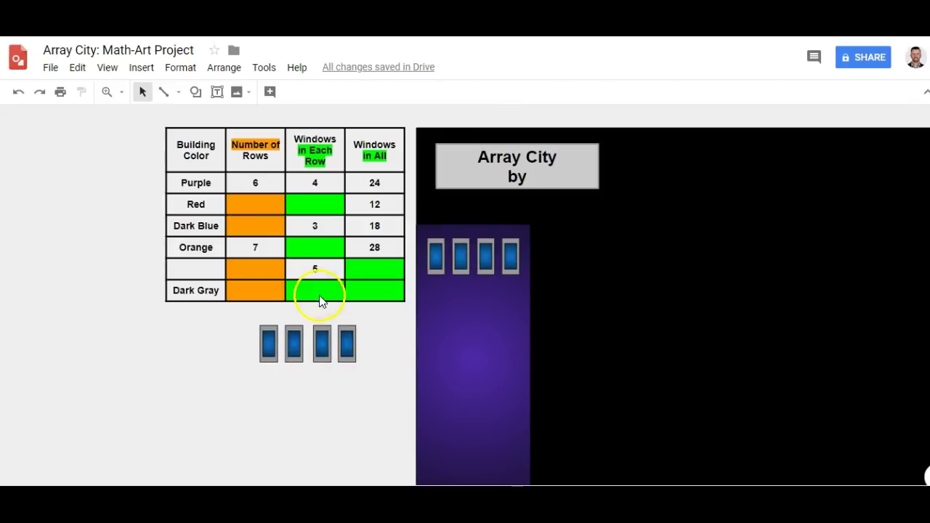
- Duplicate the spare four-window row beneath itself and move both rows onto the purple building
left_click_drag(246, 313, 364, 353)
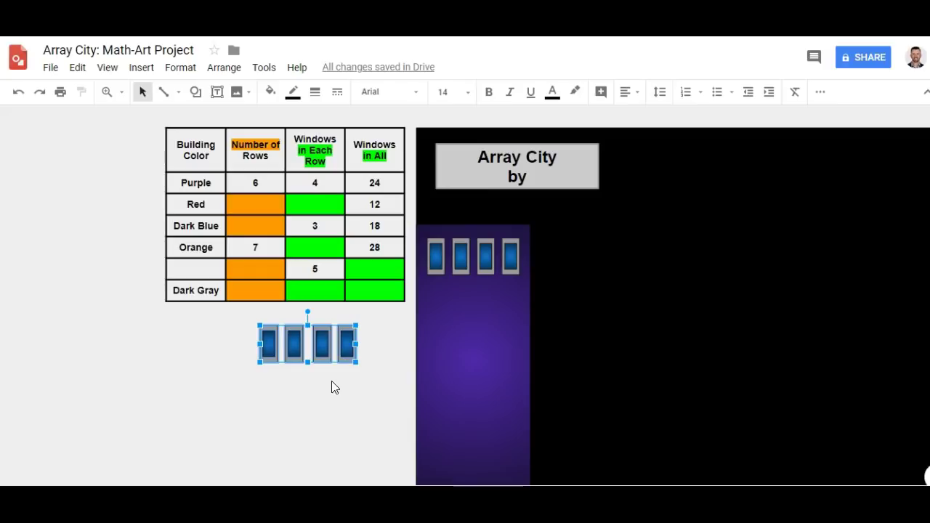
key("ctrl+d")
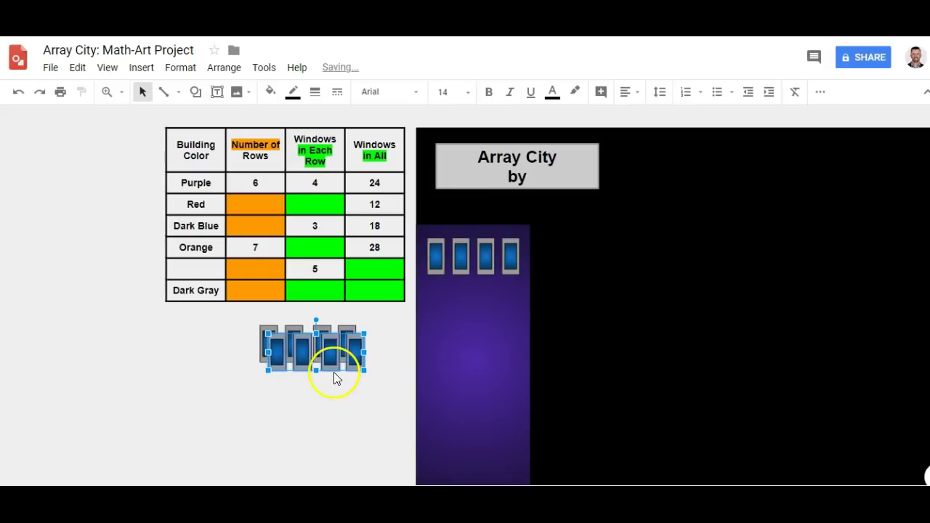
left_click_drag(334, 375, 319, 403)
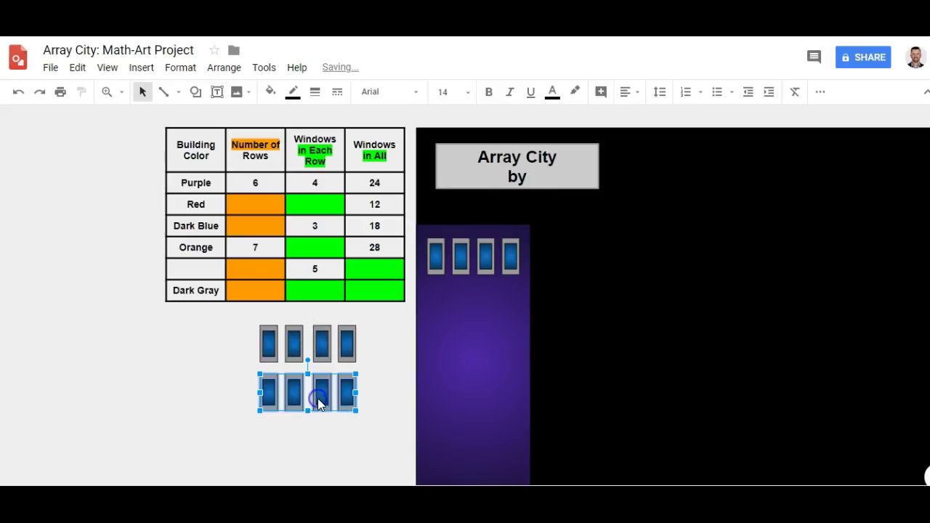
left_click(218, 351)
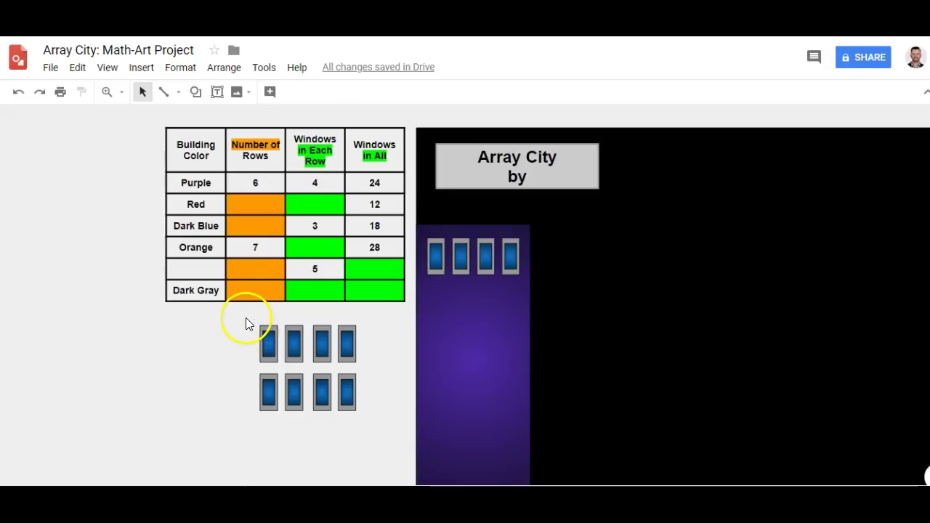
left_click_drag(245, 317, 301, 378)
left_click_drag(359, 399, 494, 336)
left_click(298, 402)
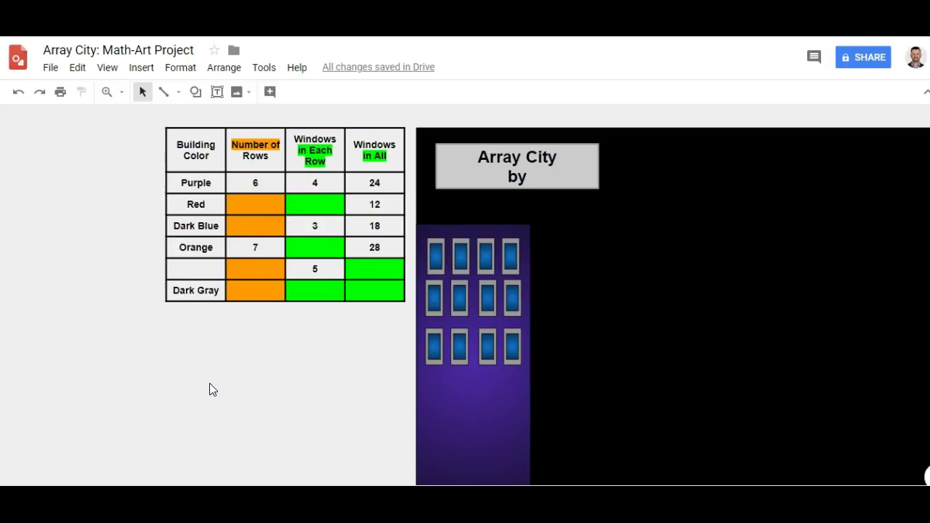
- Paste a row of four windows below the table, undoing a misplaced copy
key("ctrl+v")
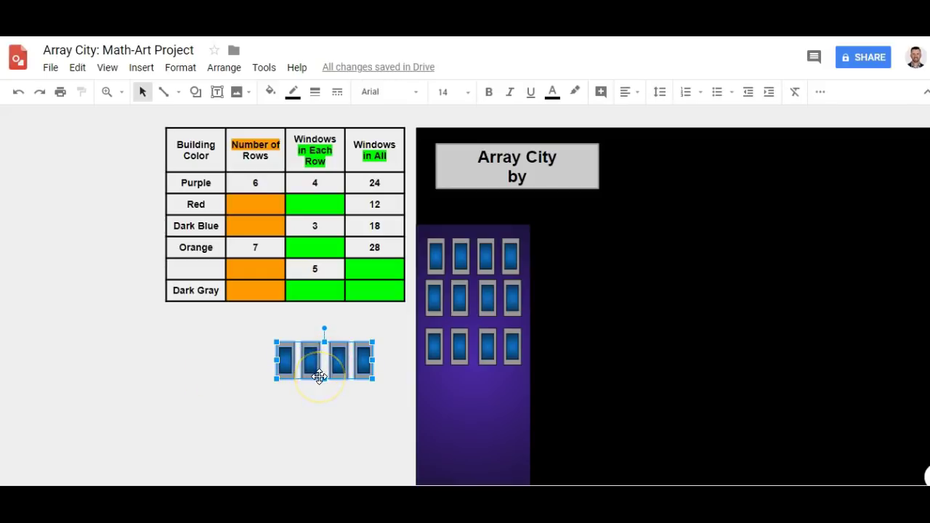
key("ctrl+v")
left_click_drag(319, 376, 314, 397)
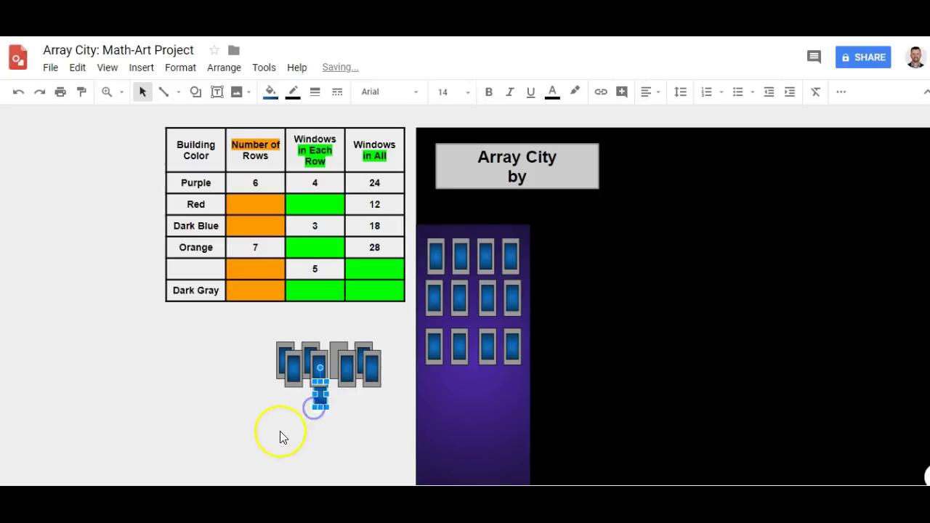
left_click(18, 93)
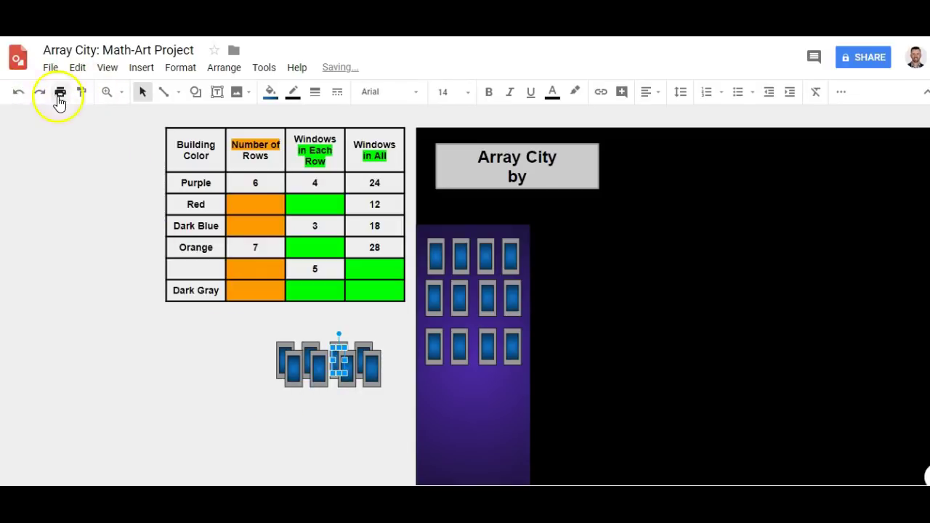
left_click(18, 93)
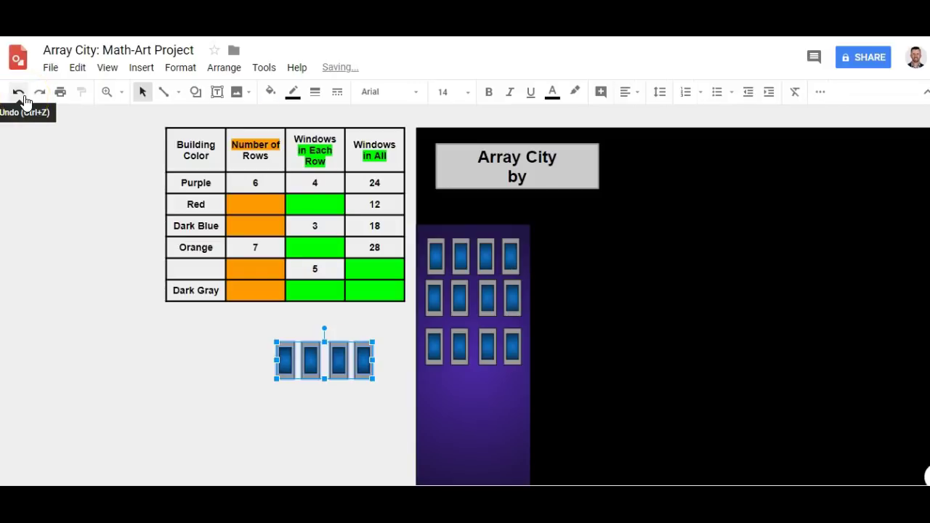
left_click(256, 398)
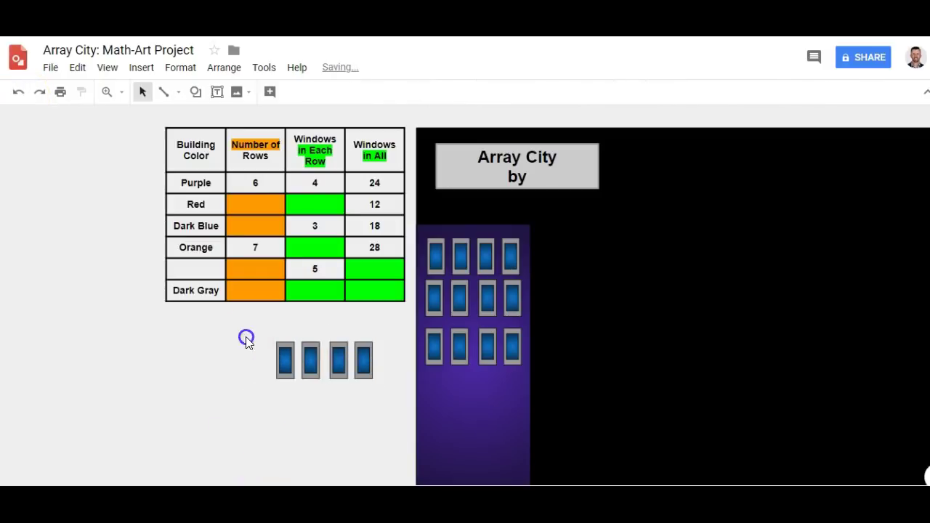
- Undo an accidental shift and reselect all four windows in the pasted row
left_click_drag(246, 337, 386, 379)
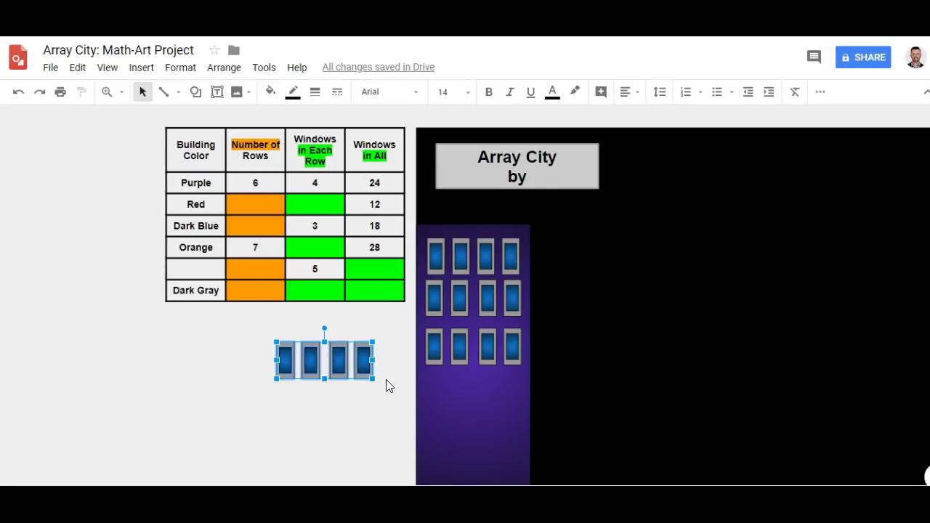
left_click_drag(336, 370, 345, 379)
left_click(333, 369)
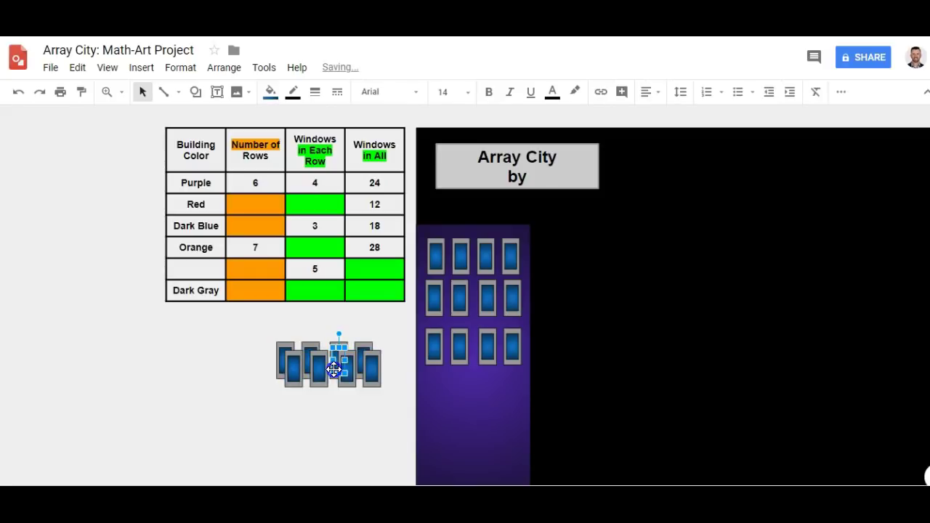
left_click(17, 92)
left_click(18, 92)
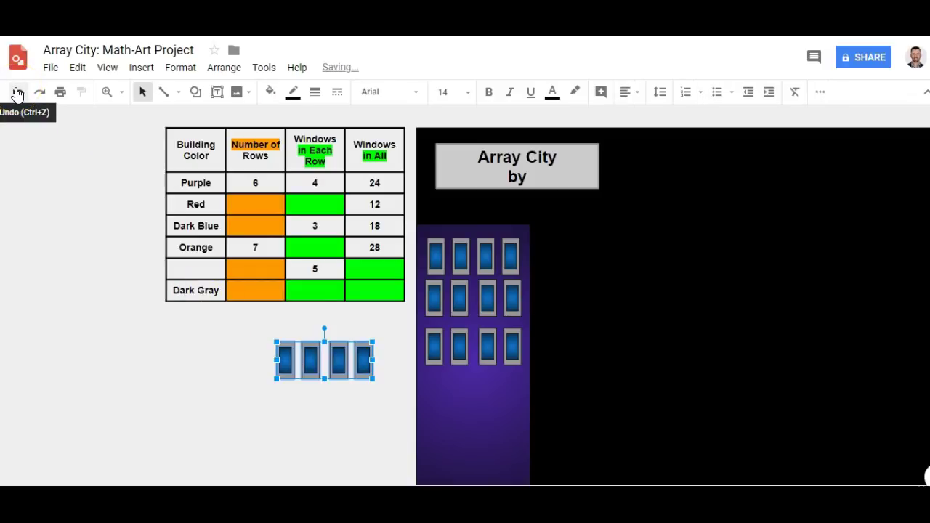
left_click(244, 426)
left_click_drag(255, 343, 391, 384)
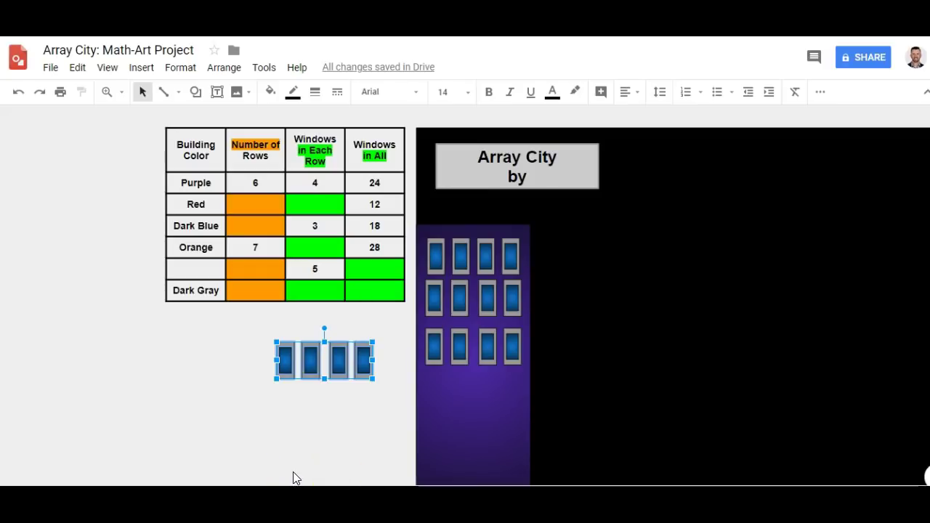
- Duplicate the window row and nudge the copy into place as a second row
key("ctrl+d")
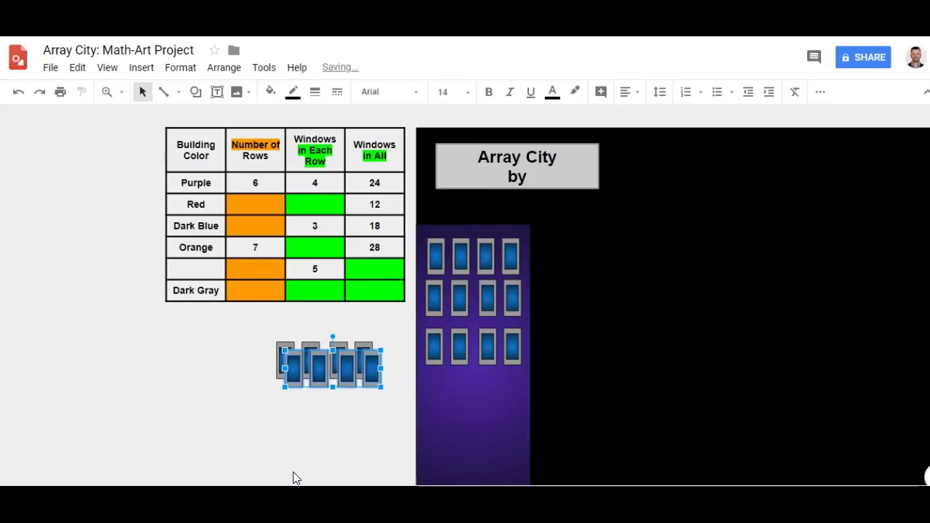
key("Down")
key("Down")
key("Down")
key("Down")
key("Down")
key("Down")
key("Down")
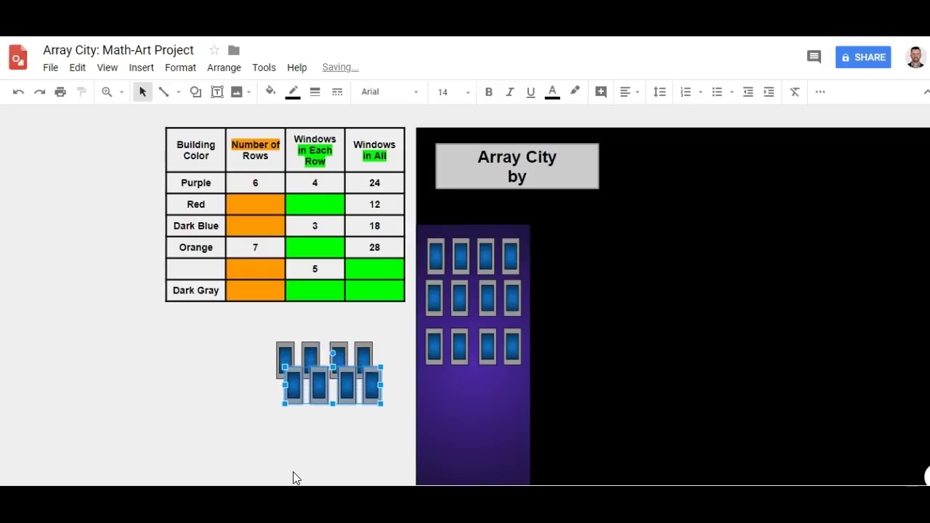
key("Left")
key("Left")
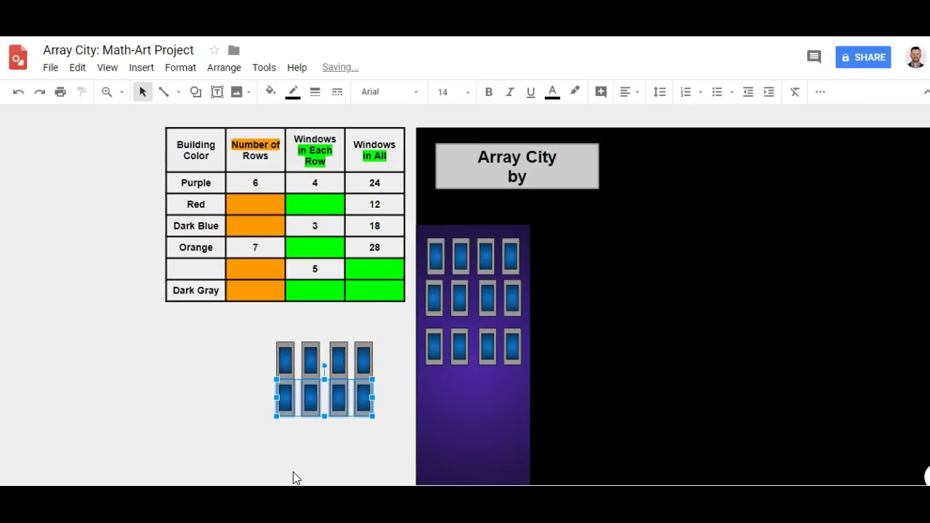
key("Down")
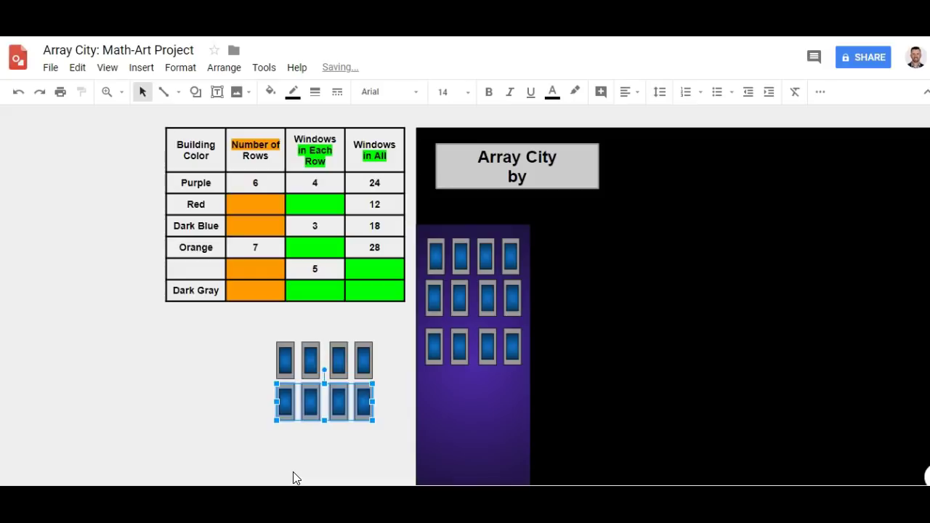
key("Down")
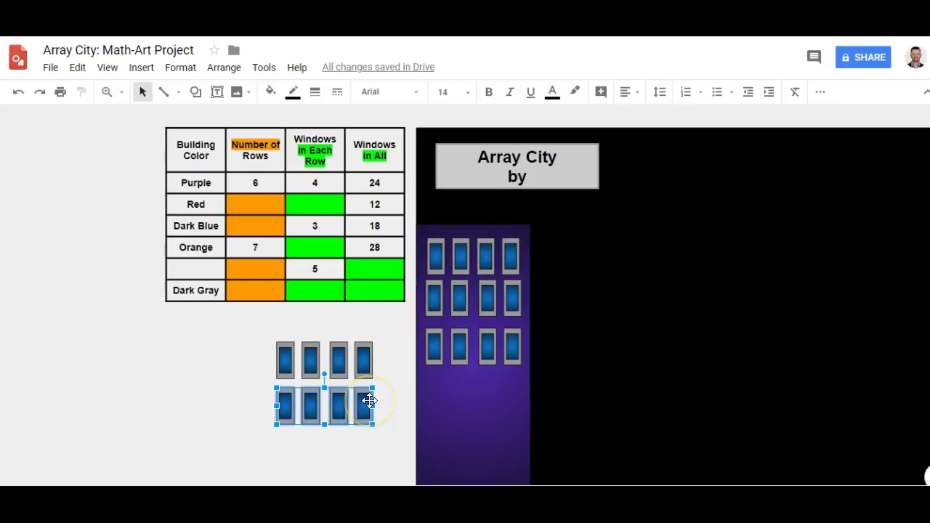
left_click(321, 465)
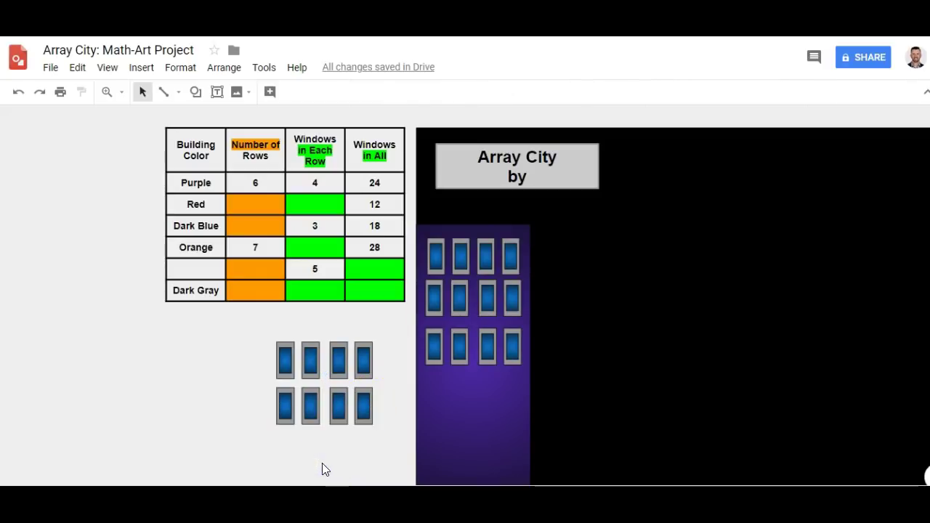
- Paste a third row of four windows and align it under the second row
key("ctrl+v")
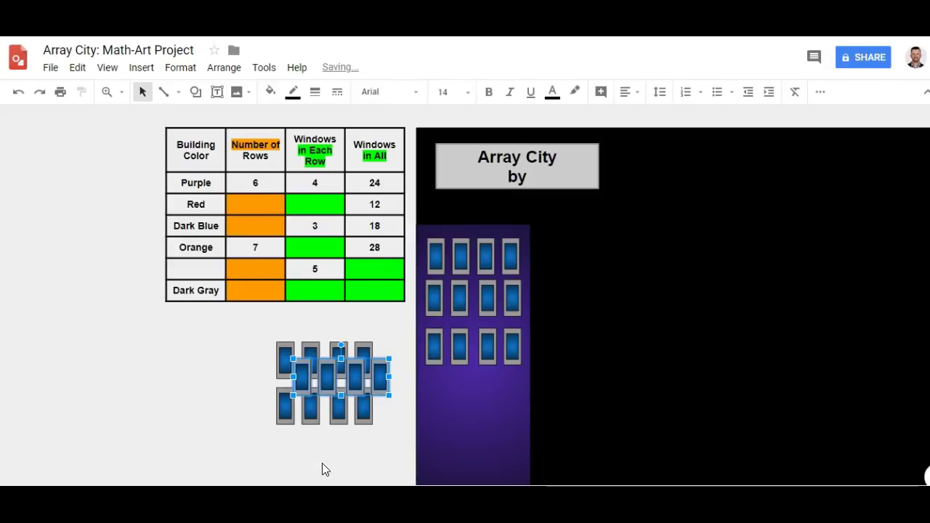
key("Down")
key("Down")
key("Down")
key("Down")
key("Down")
key("Down")
key("Down")
key("Down")
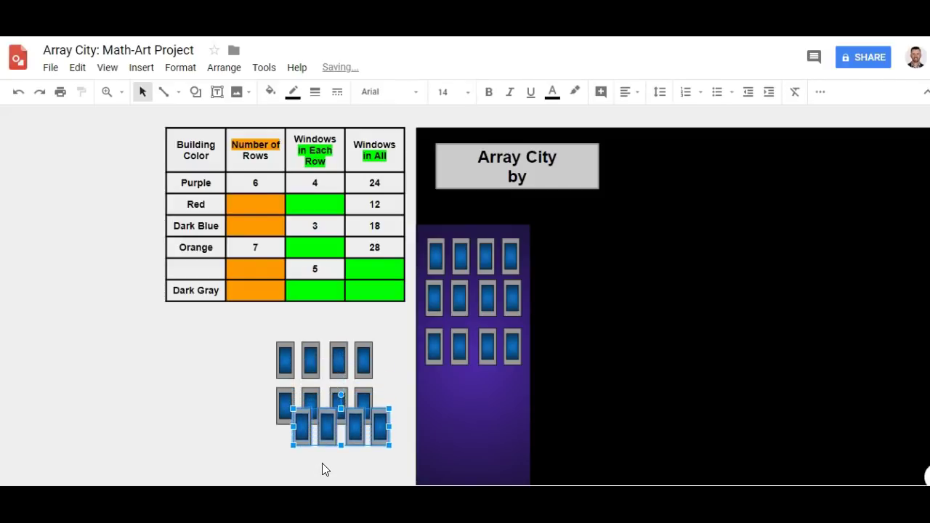
key("Down")
key("Left")
key("Left")
key("Left")
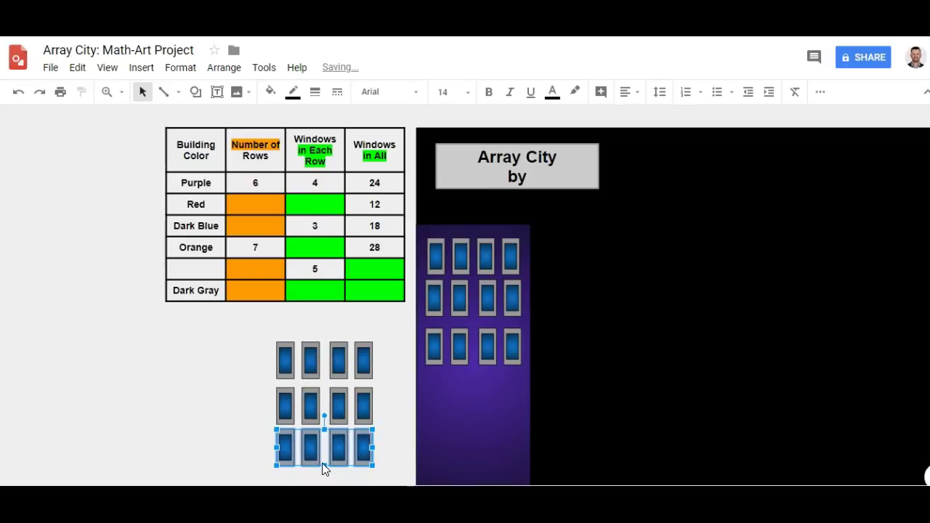
key("Down")
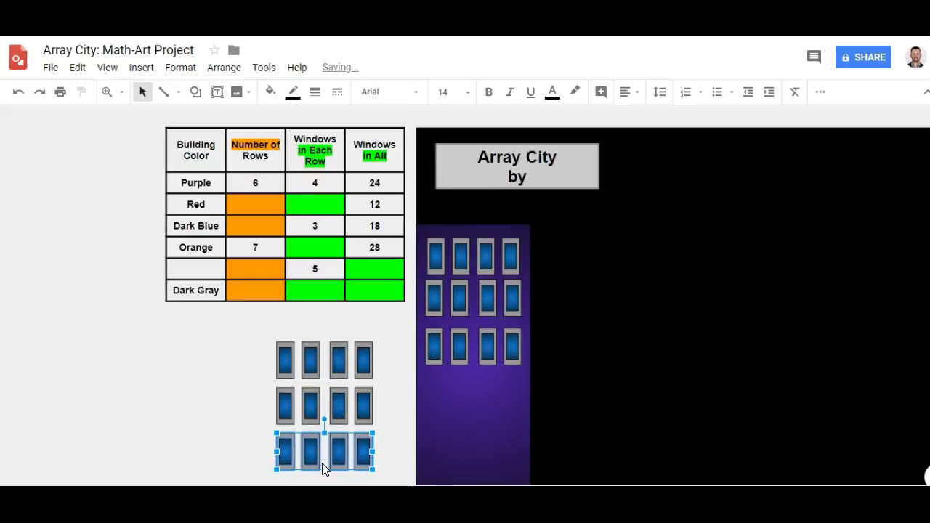
left_click(243, 415)
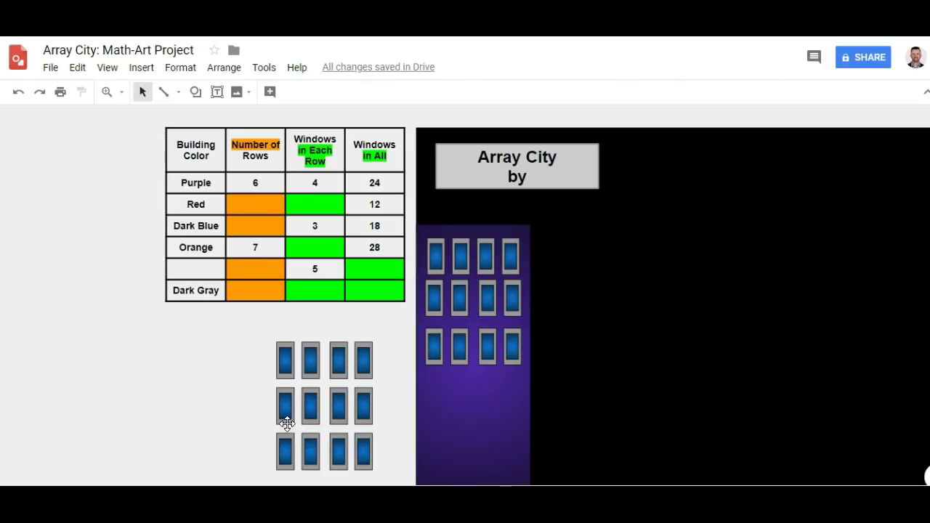
left_click(284, 385)
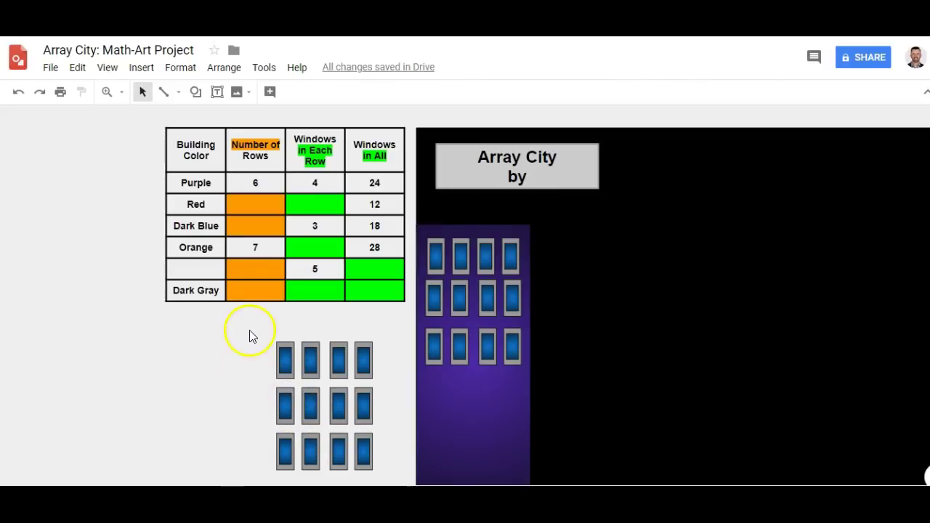
- Nudge the three-row window grid into the purple building, below its existing three rows
left_click_drag(258, 328, 388, 478)
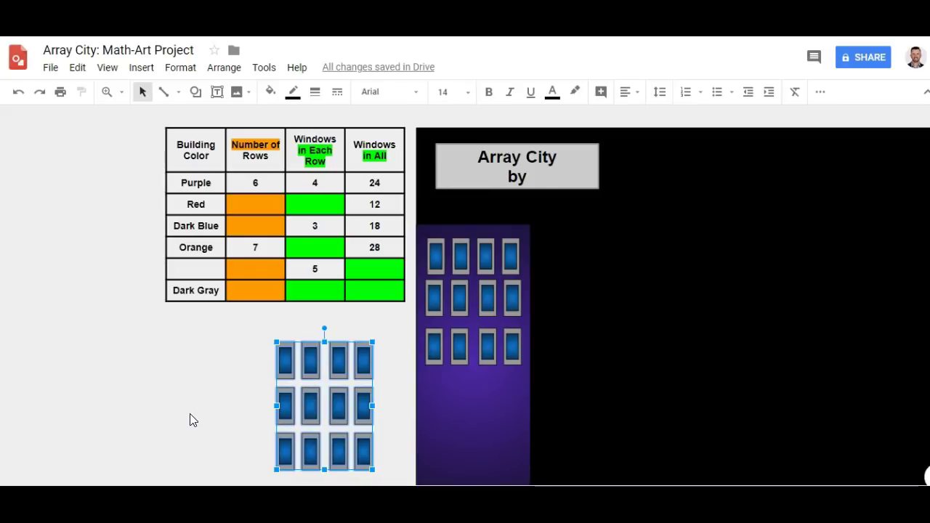
key("Right")
key("Right")
key("Right")
key("Right")
key("Right")
key("Right")
key("Right")
key("Right")
key("Right")
key("Right")
key("Right")
key("Right")
key("Right")
key("Right")
key("Right")
key("Right")
key("Right")
key("Right")
key("Right")
key("Right")
key("Right")
key("Right")
key("Right")
key("Right")
key("Right")
key("Right")
key("Right")
key("Right")
key("Right")
key("Right")
key("Right")
key("Right")
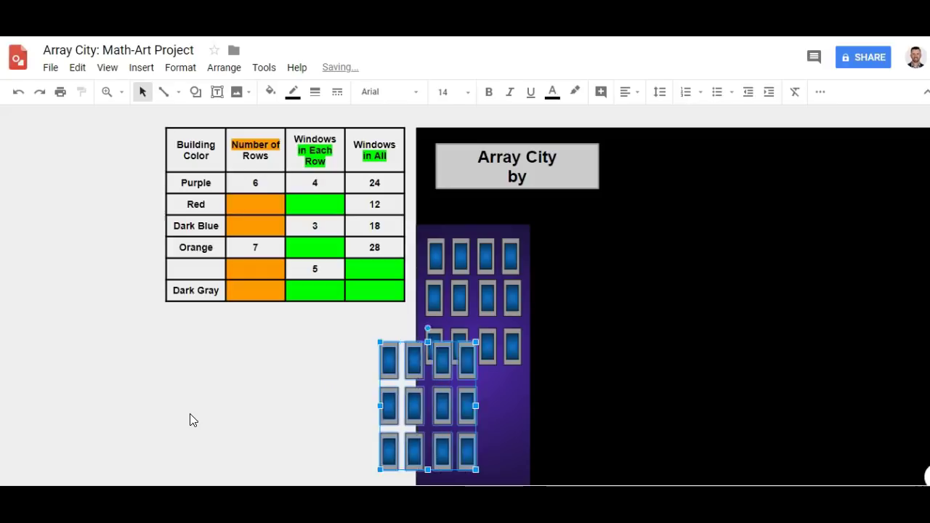
key("Right")
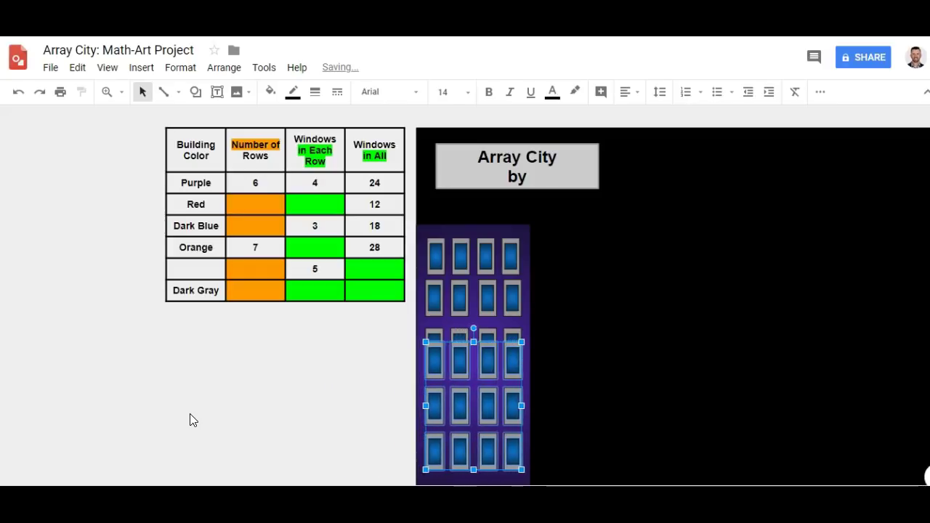
key("Down")
key("Down")
key("Down")
key("Down")
key("Down")
key("Down")
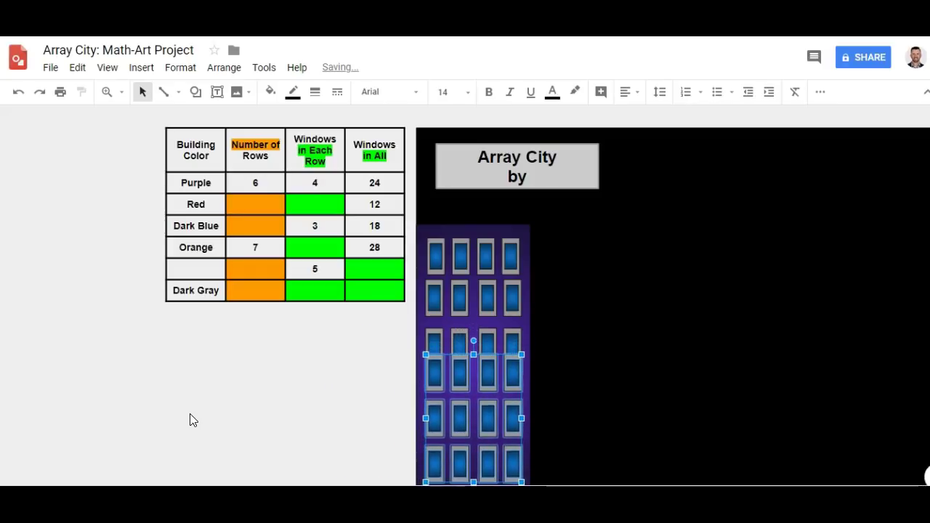
key("Down")
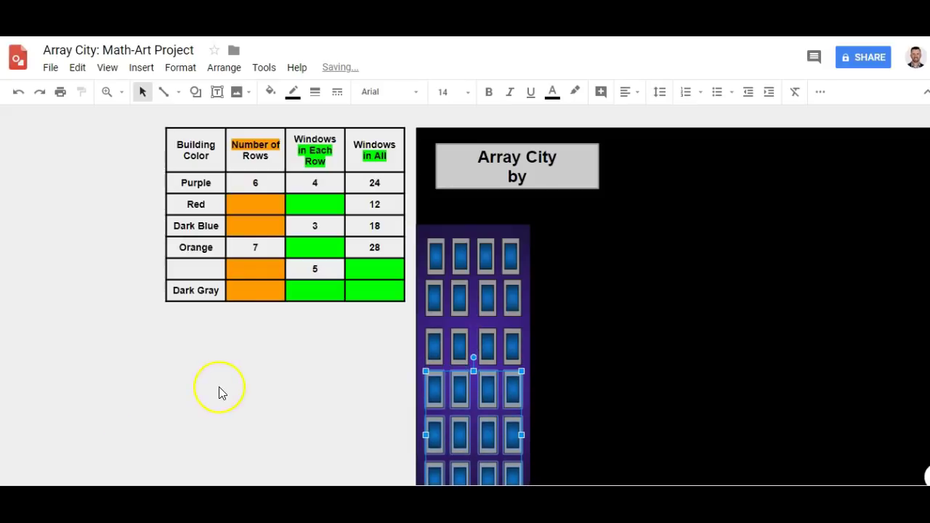
scroll(219, 387, "down", 1)
left_click(269, 386)
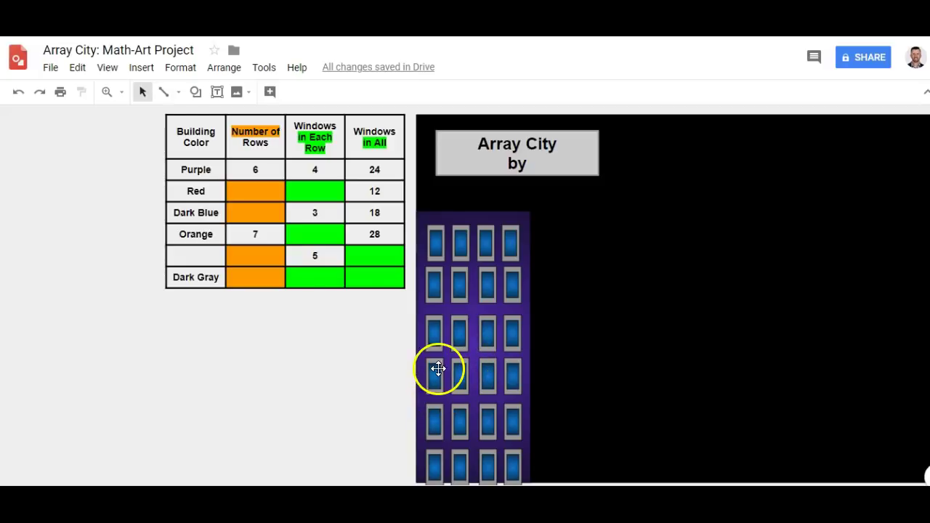
- Zoom in on the lower windows of the purple building
left_click(108, 93)
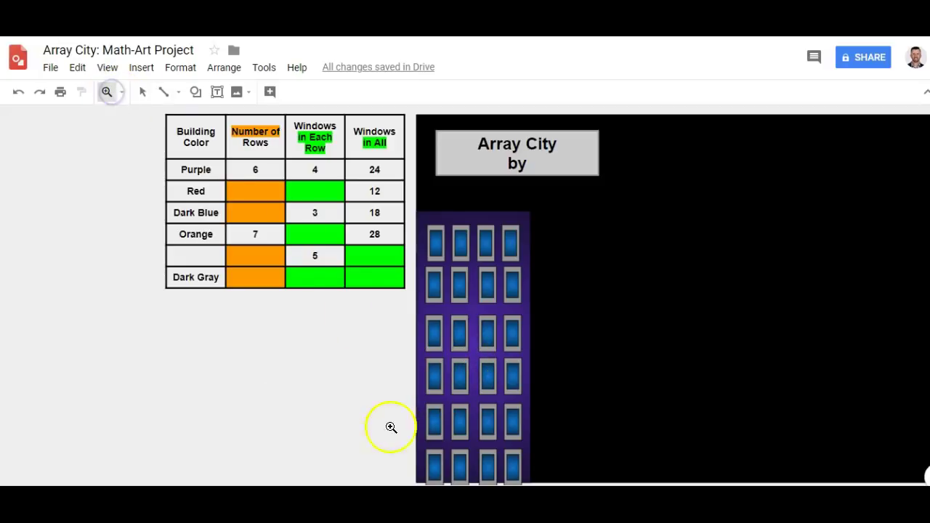
left_click(439, 443)
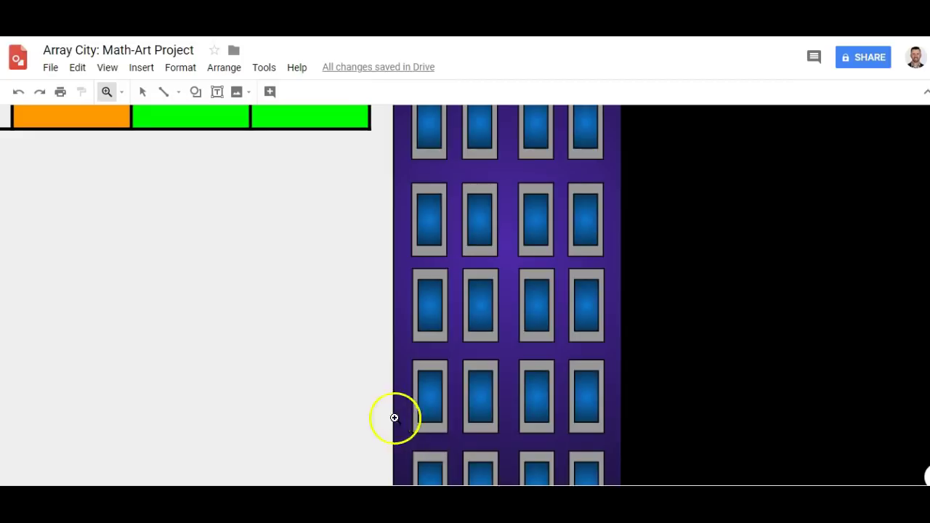
left_click(428, 436)
scroll(436, 429, "up", 1)
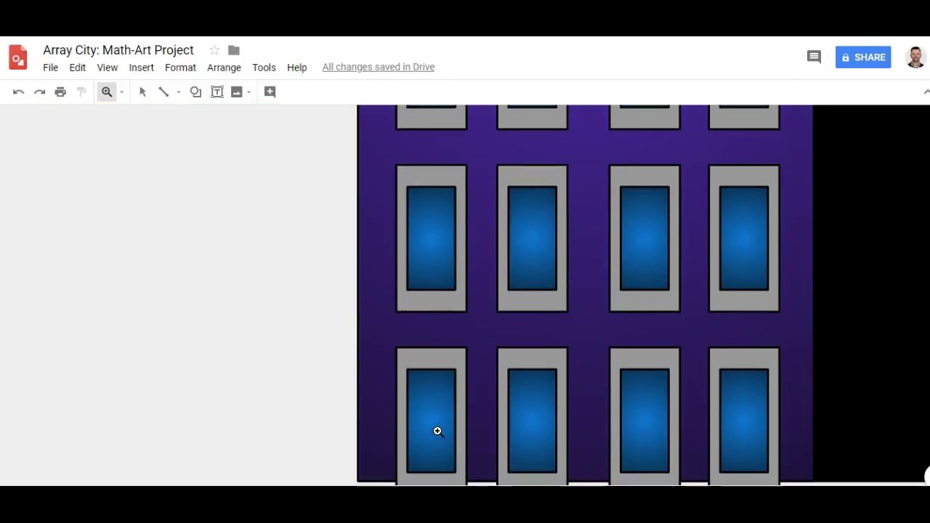
- Select the four bottom-row windows and nudge them up to even the row spacing
left_click(142, 91)
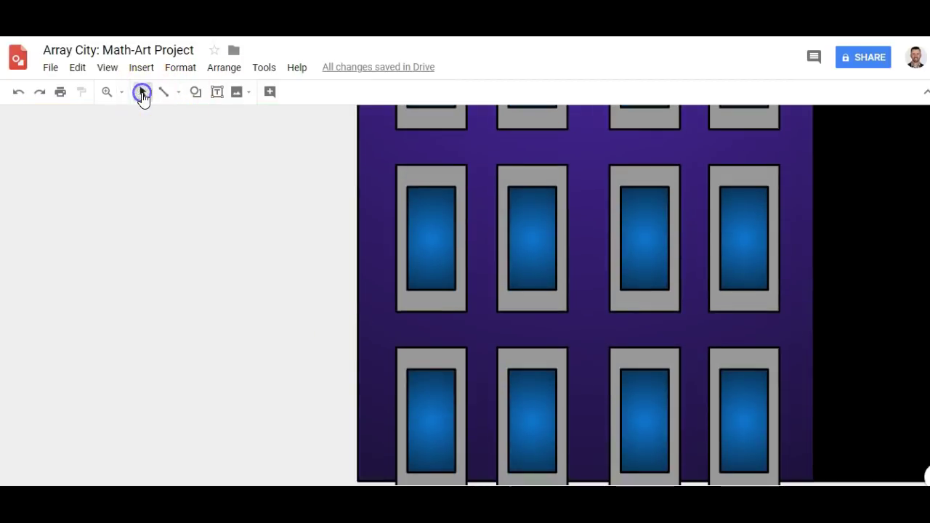
left_click(433, 353)
left_click(438, 409)
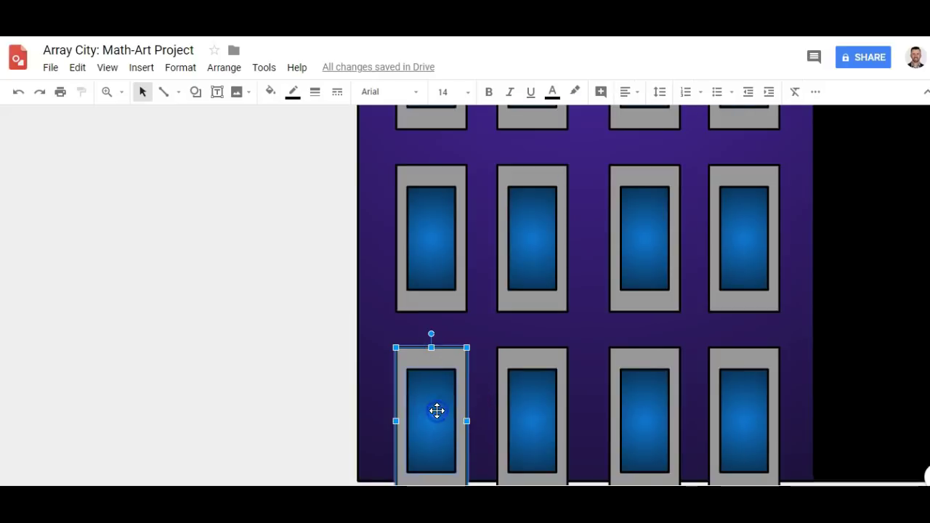
left_click(552, 357, "shift")
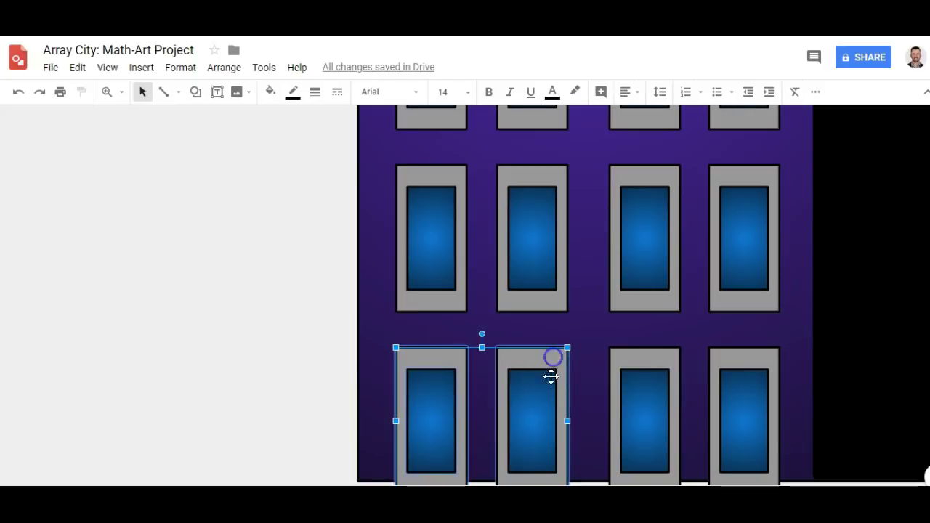
left_click(644, 412, "shift")
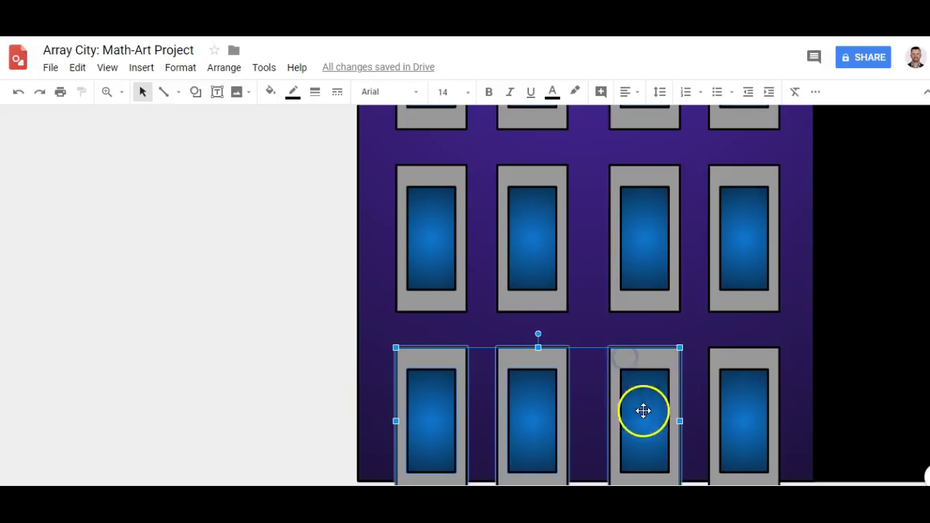
left_click(732, 365, "shift")
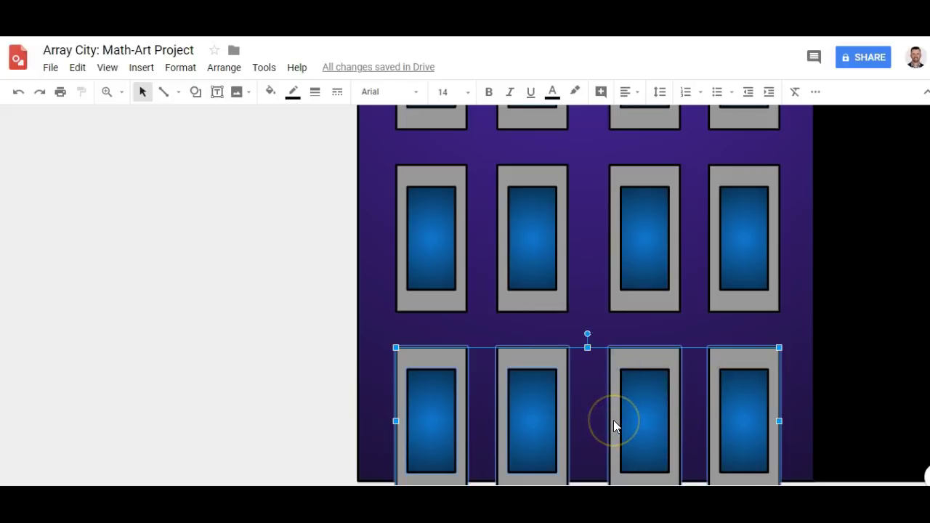
key("Up")
key("Up")
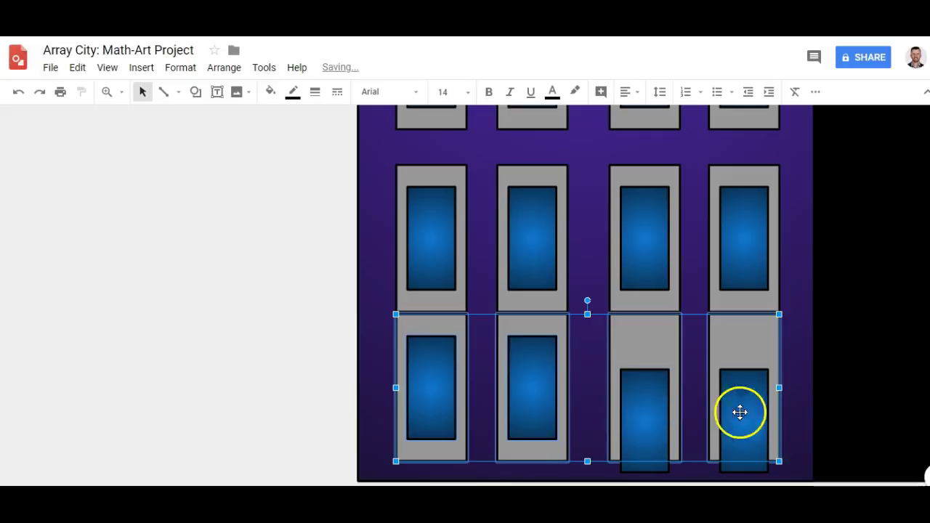
key("Down")
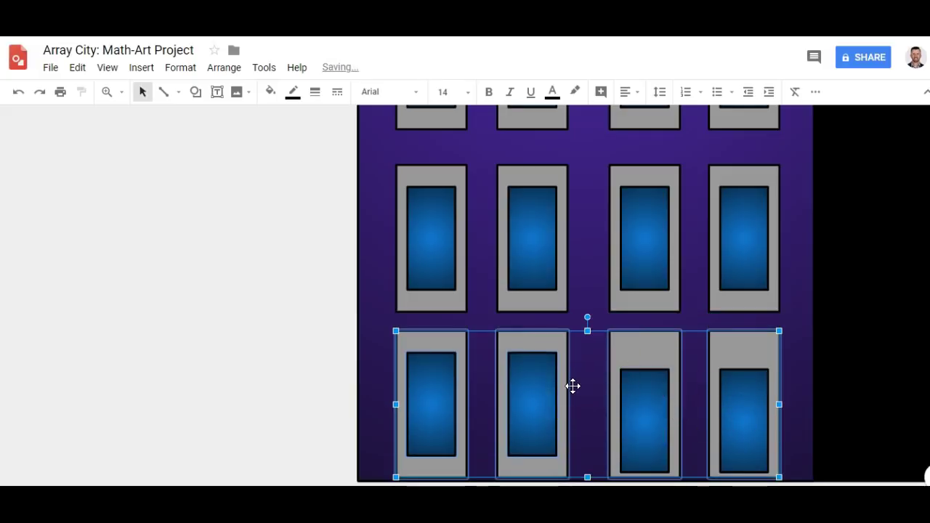
left_click_drag(656, 390, 656, 395)
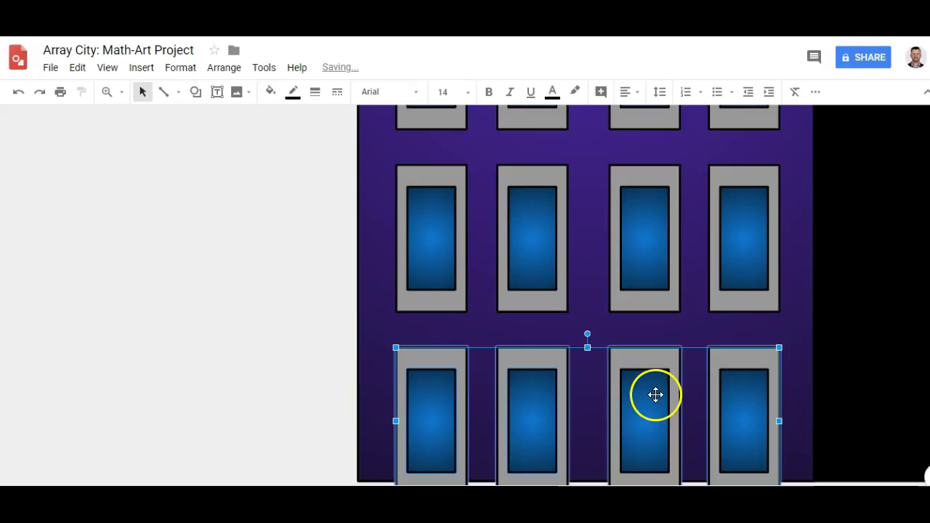
left_click(716, 404)
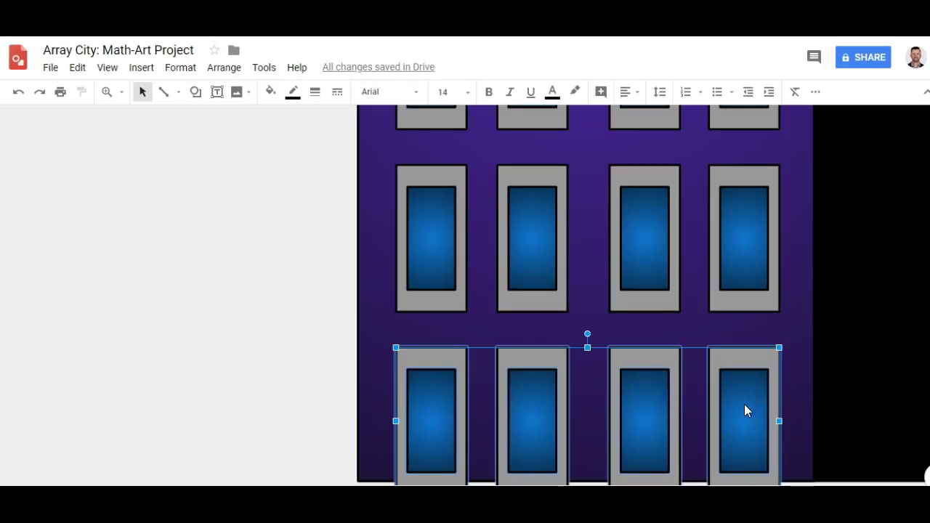
key("ctrl+z")
key("ctrl+z")
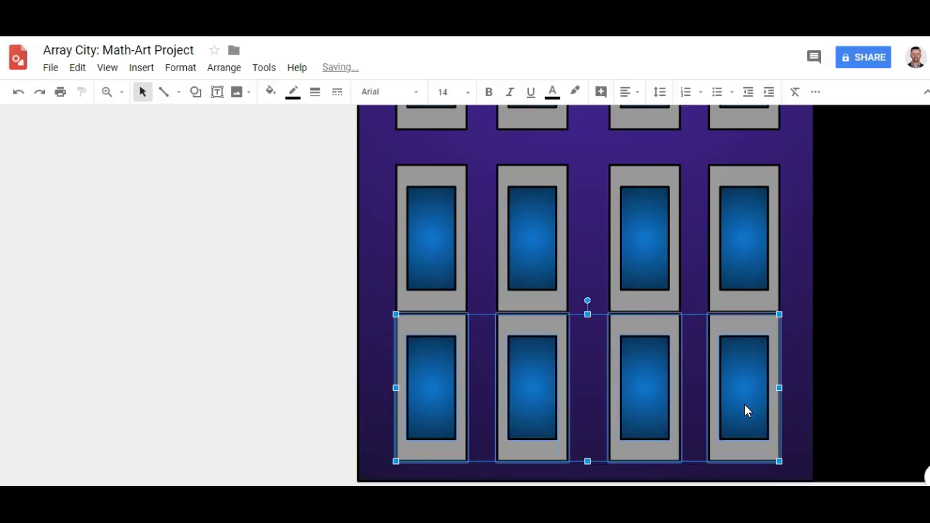
key("ctrl+y")
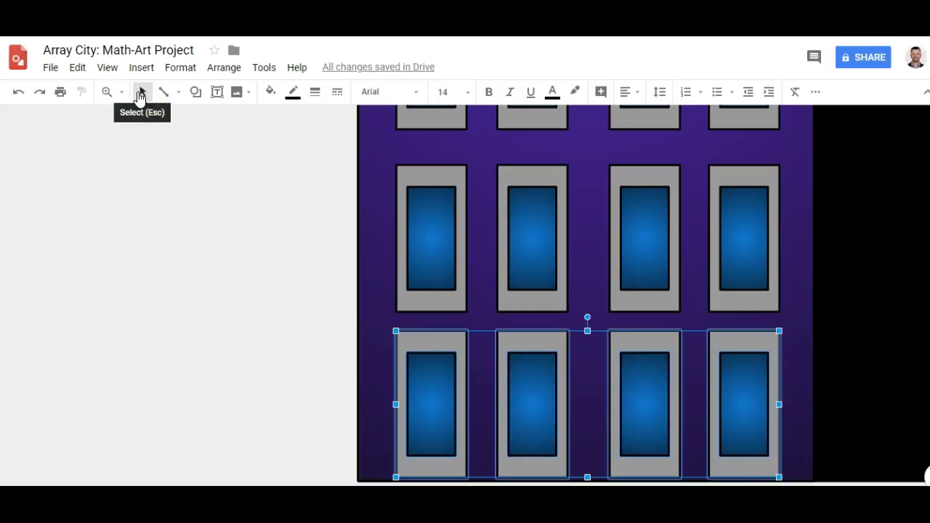
- Fit the whole drawing in view and deselect the windows to reveal the table header and title
left_click(106, 92)
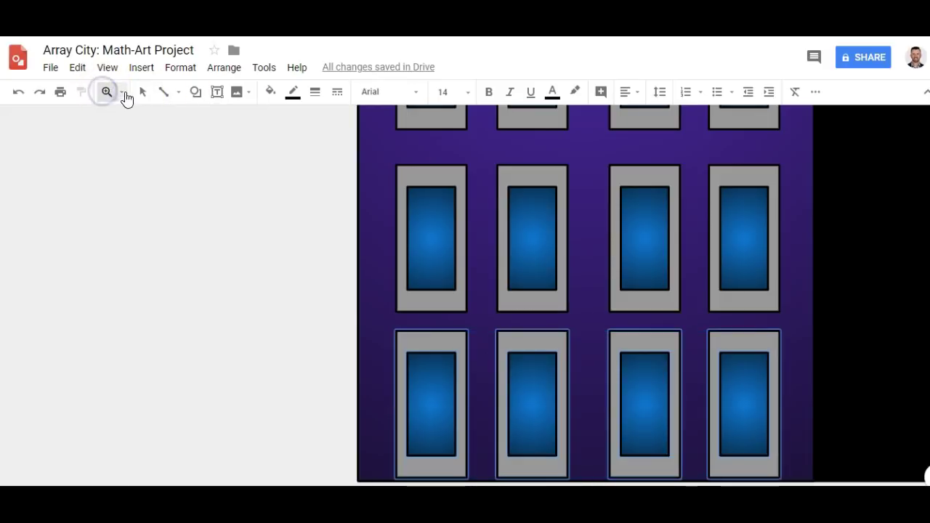
left_click(124, 94)
left_click(158, 113)
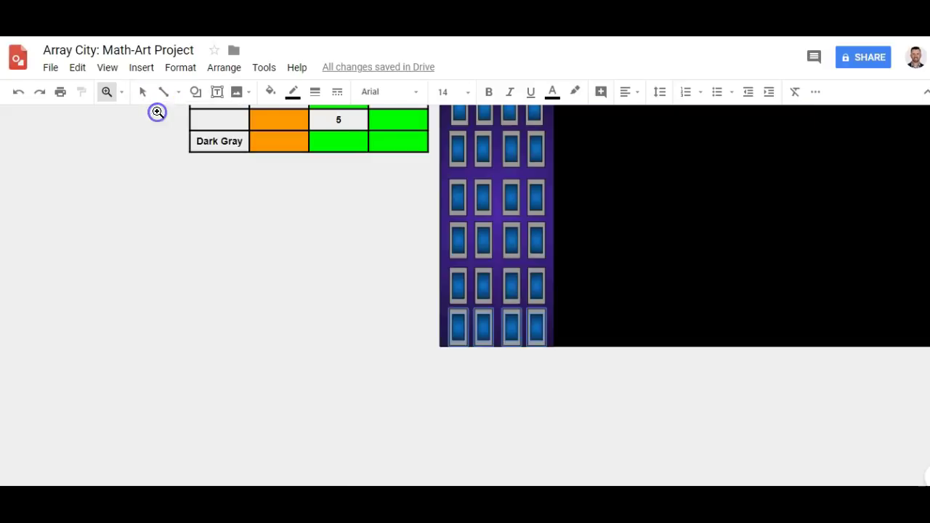
scroll(438, 347, "up", 3)
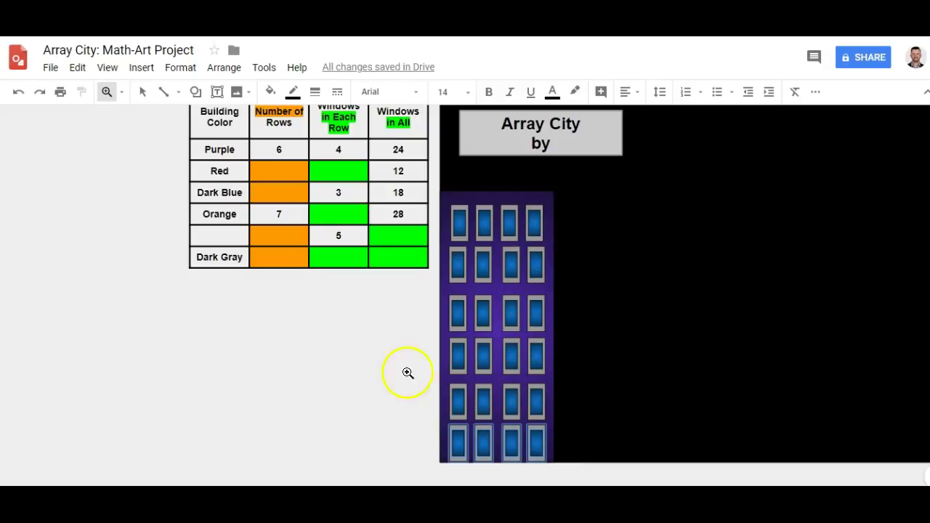
left_click(359, 396)
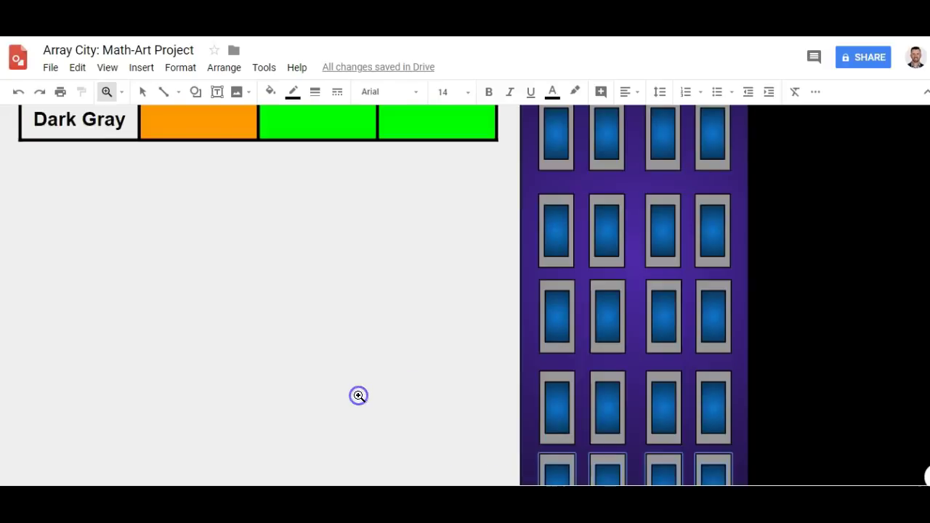
left_click(122, 92)
left_click(135, 118)
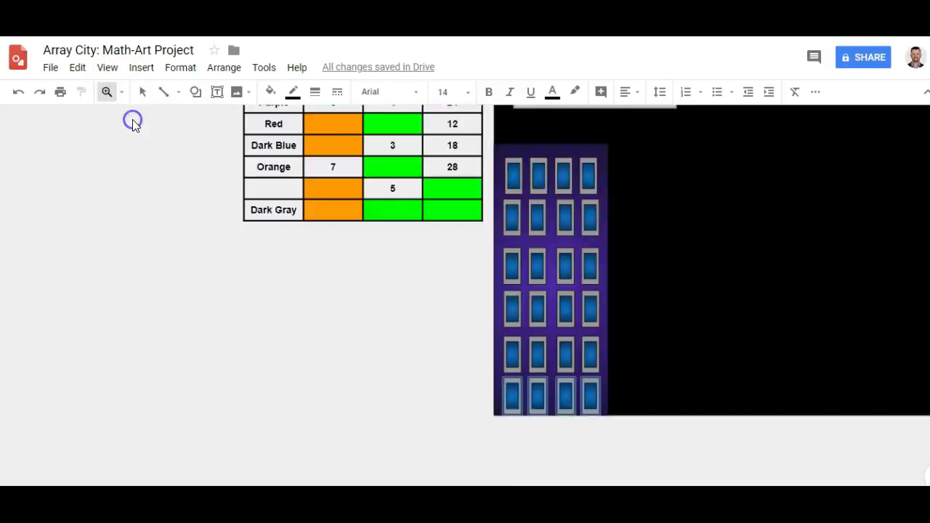
left_click(142, 93)
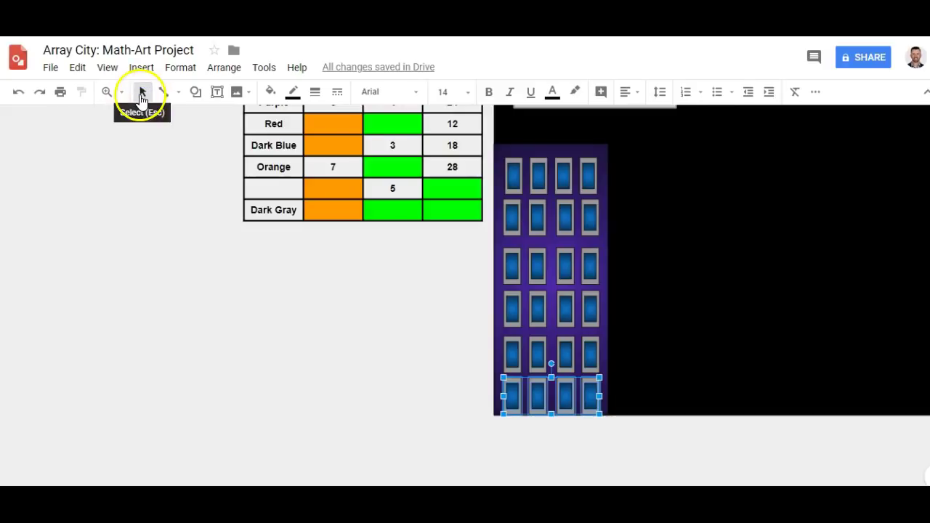
left_click(426, 433)
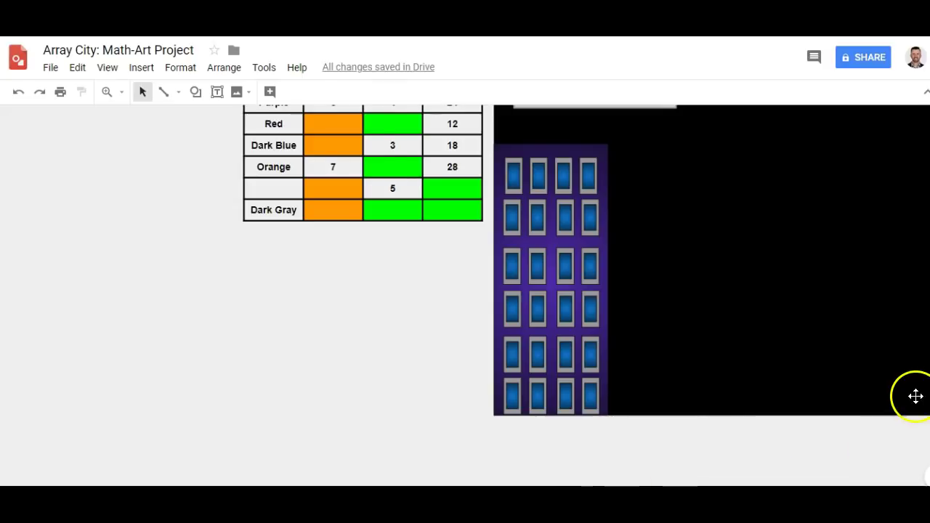
scroll(914, 395, "up", 1)
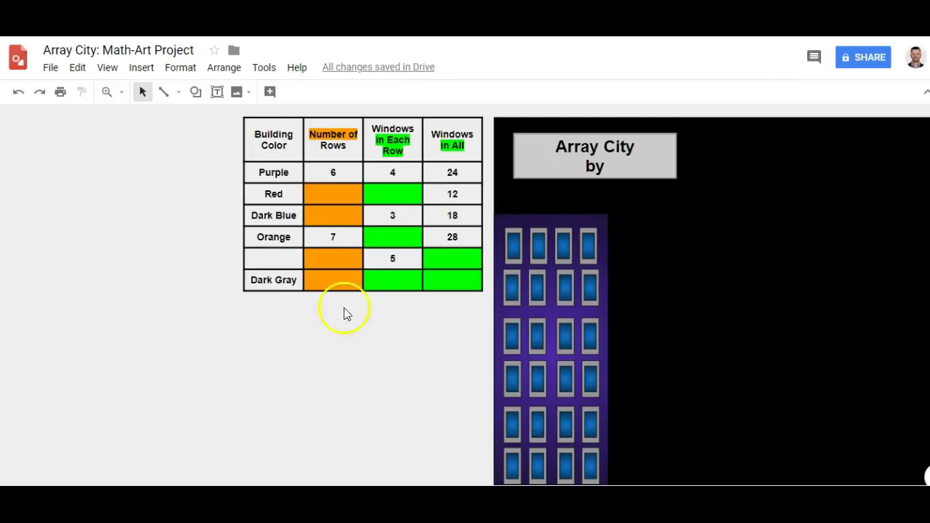
- Draw a tall rectangle just right of the purple building with the Rectangle shape
left_click(197, 92)
left_click(234, 117)
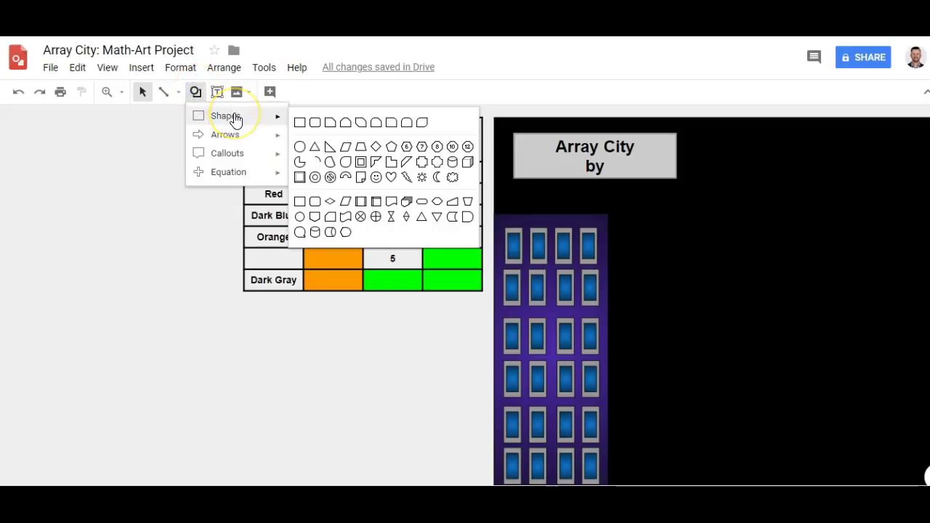
left_click(313, 123)
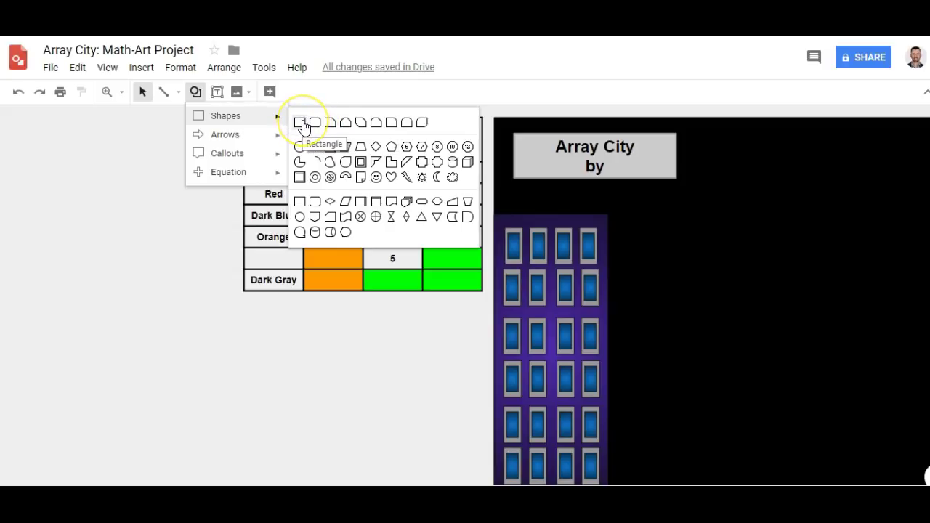
left_click(301, 123)
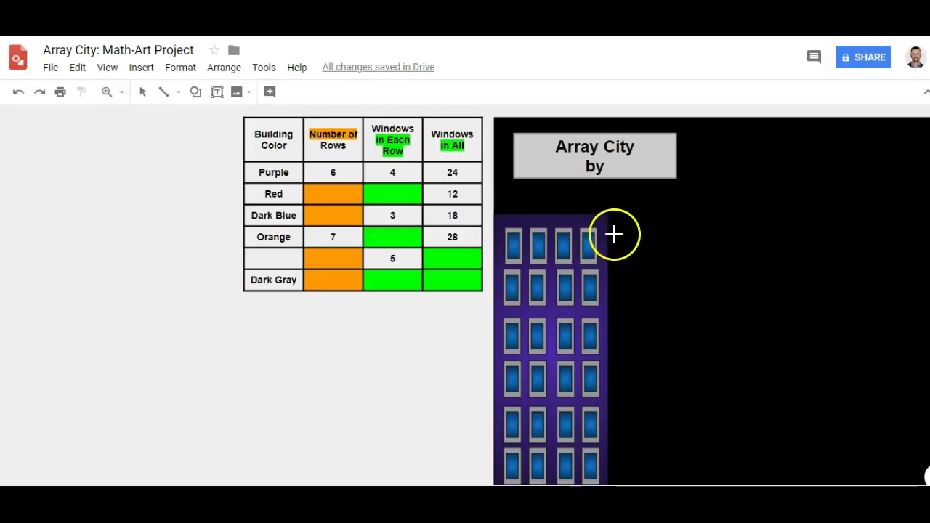
left_click_drag(613, 233, 682, 481)
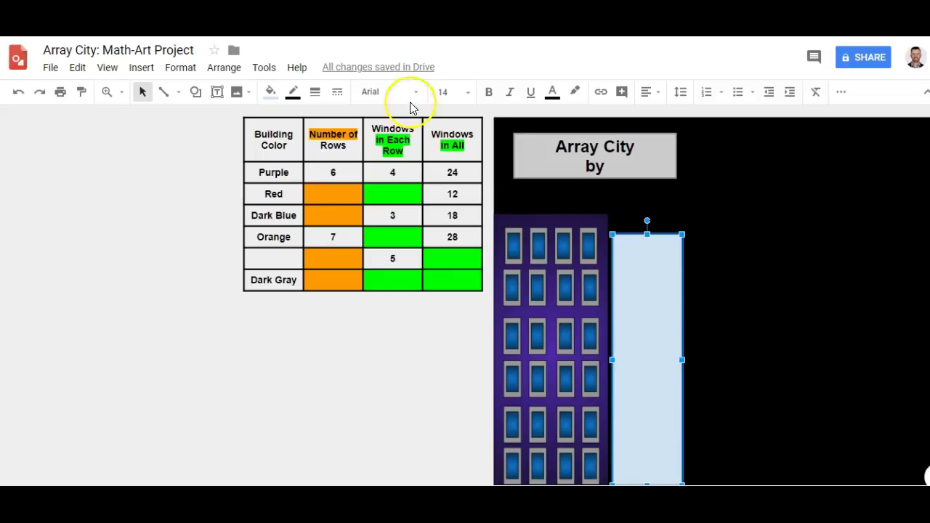
- Fill the new tall rectangle solid red, then bring up its gradient fill choices
left_click(270, 92)
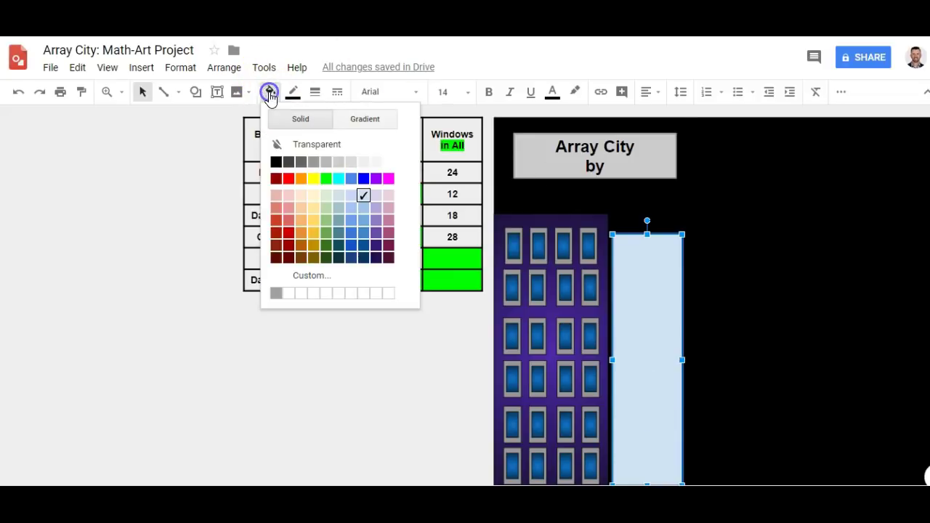
left_click(289, 180)
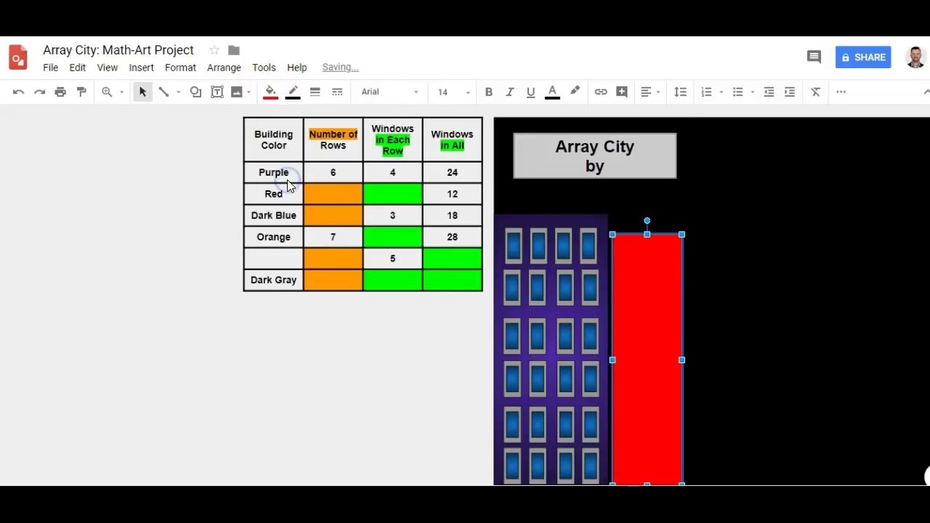
left_click(274, 92)
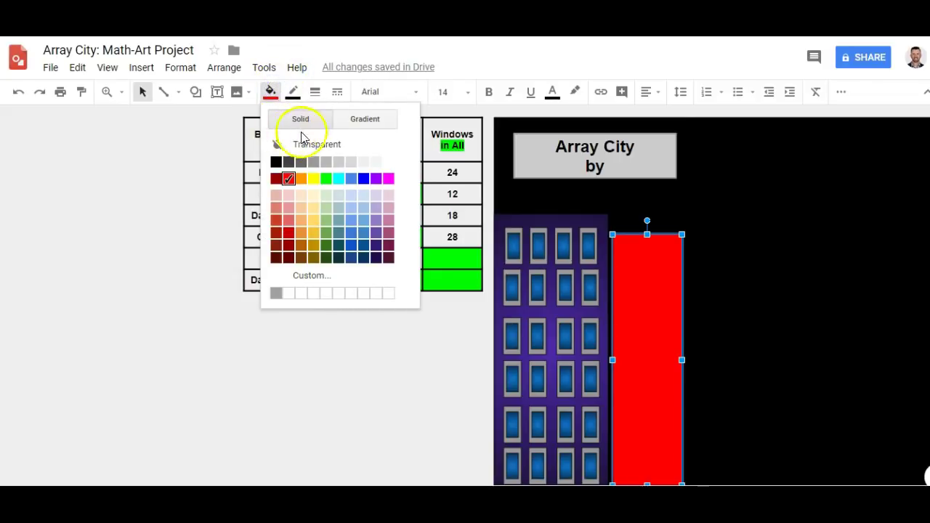
left_click(375, 126)
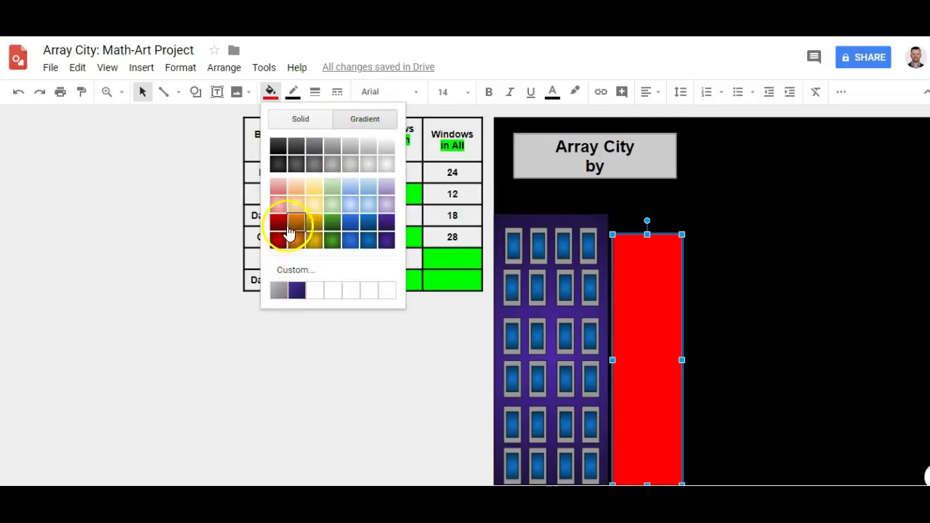
- Give the rectangle a custom 45° gradient whose first stop is red
left_click(304, 272)
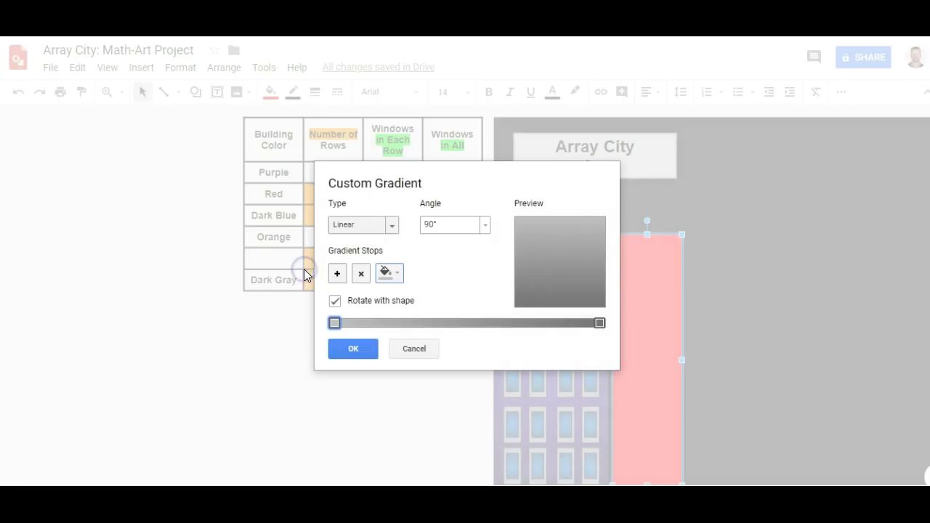
left_click(486, 226)
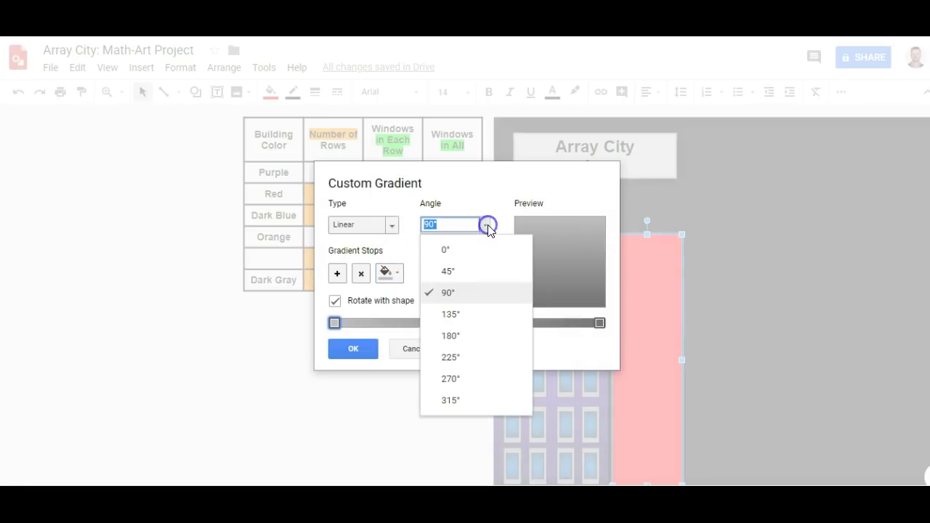
left_click(474, 279)
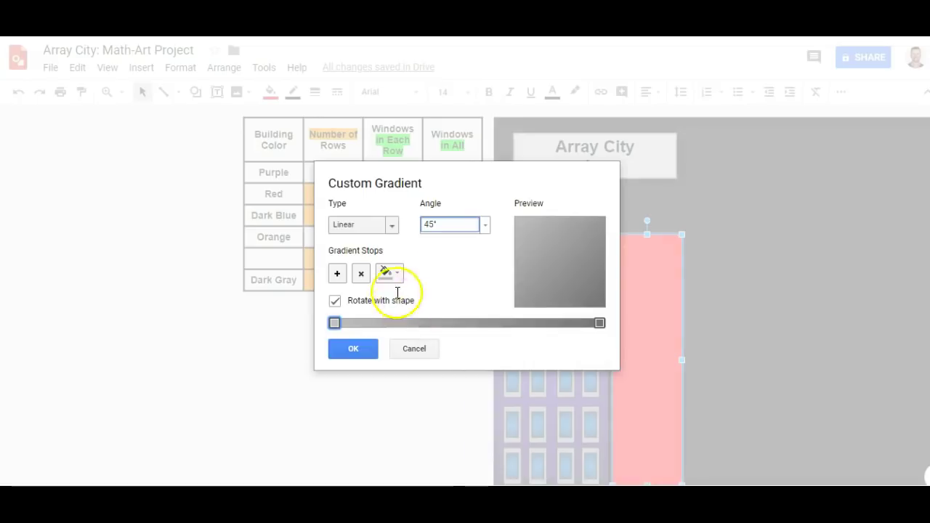
left_click(452, 266)
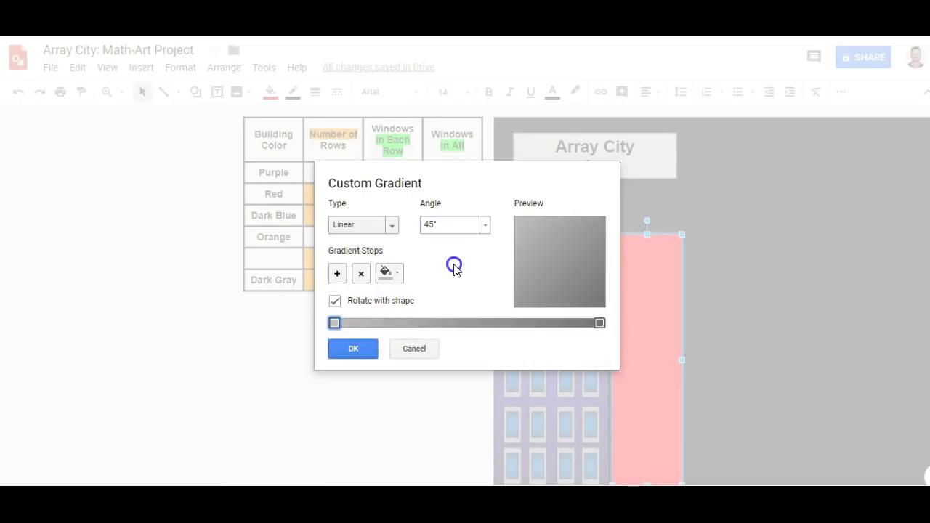
left_click(546, 269)
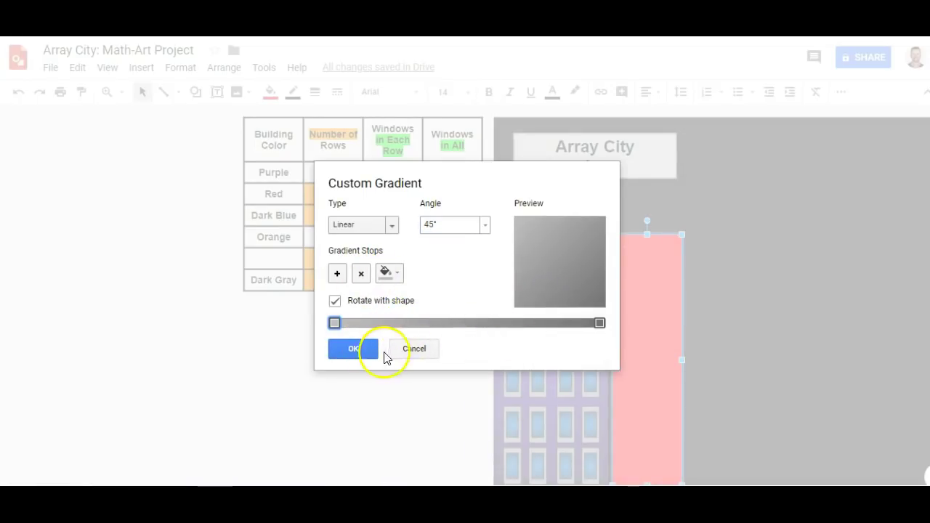
left_click(390, 274)
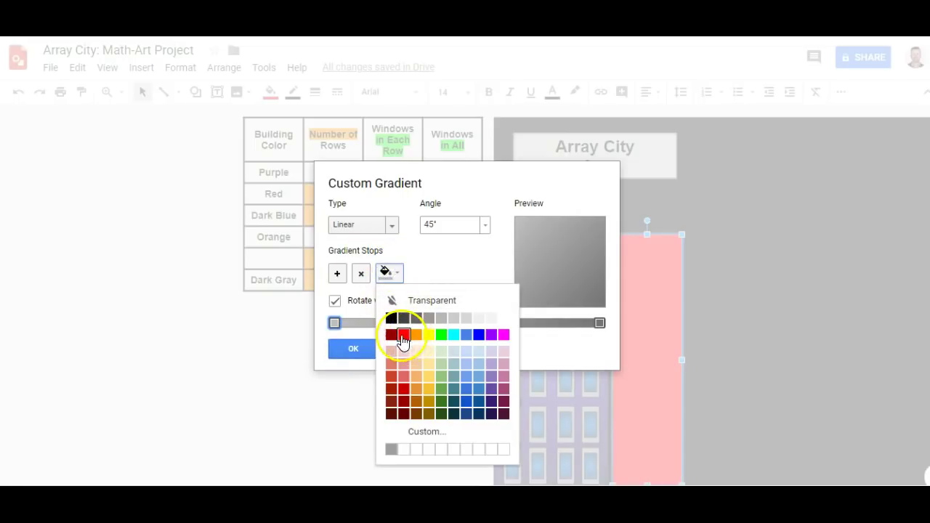
left_click(404, 336)
left_click(349, 354)
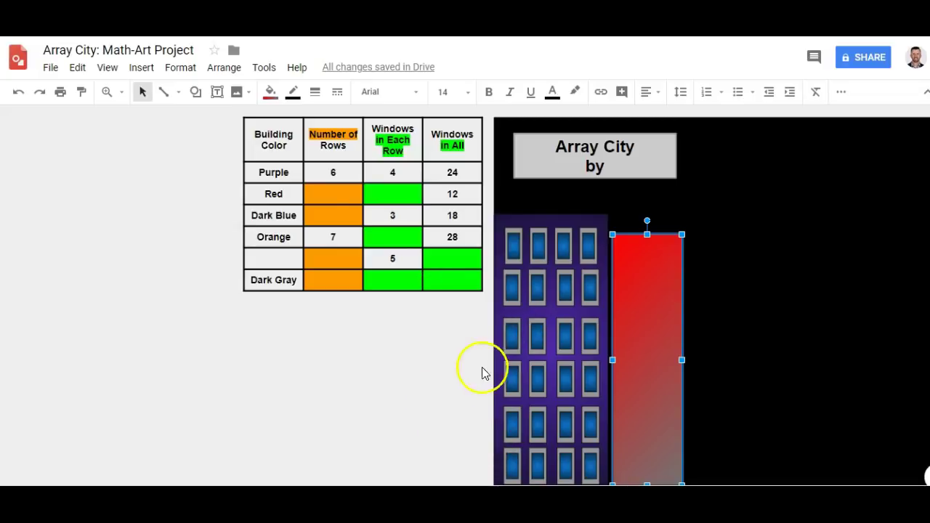
- Copy a window from the purple building and place it near the red building's top
left_click(513, 389)
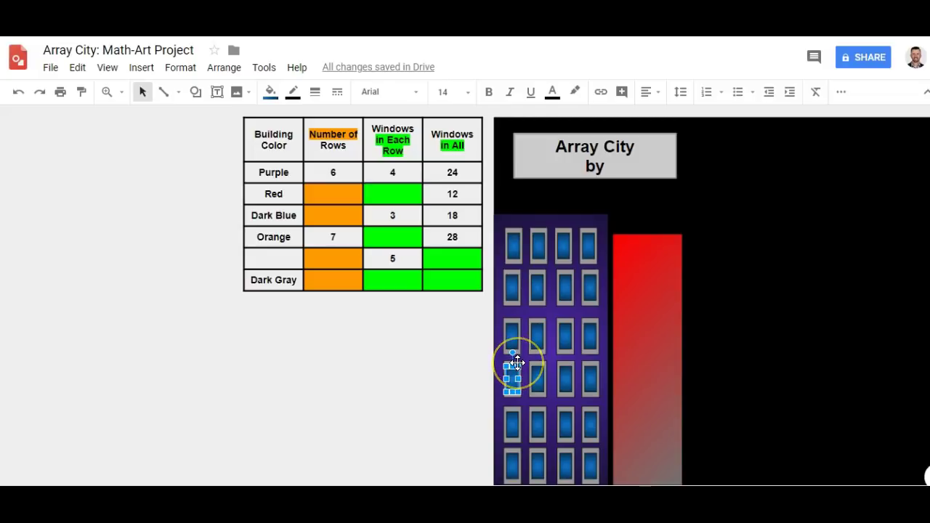
left_click(517, 362)
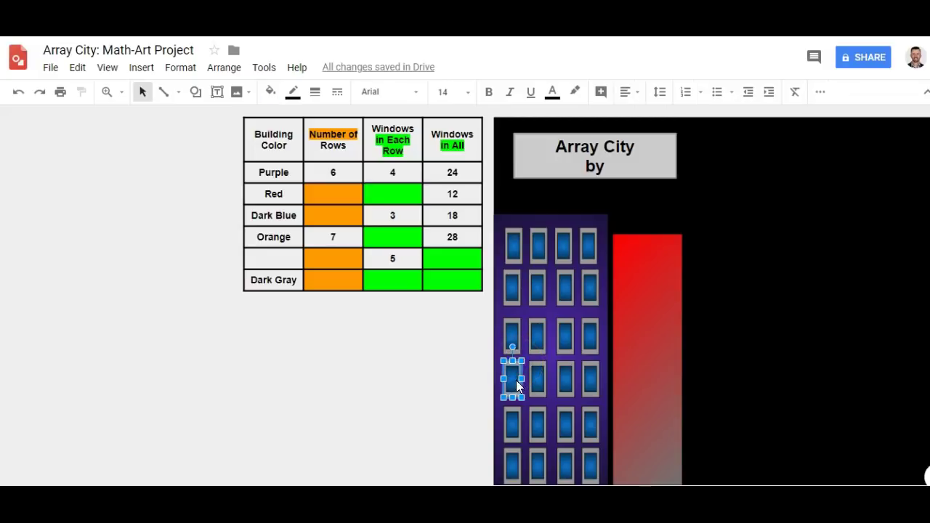
left_click(511, 375)
left_click_drag(510, 374, 313, 343)
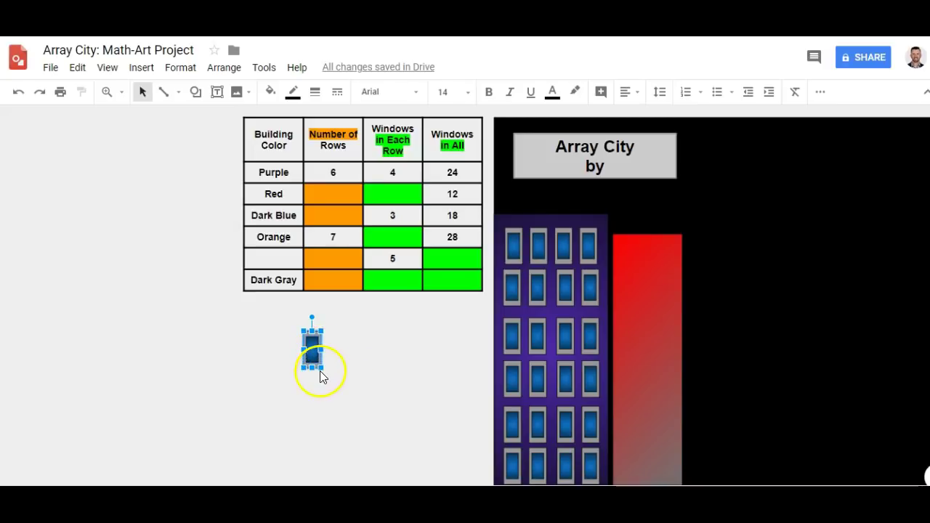
left_click_drag(317, 366, 648, 265)
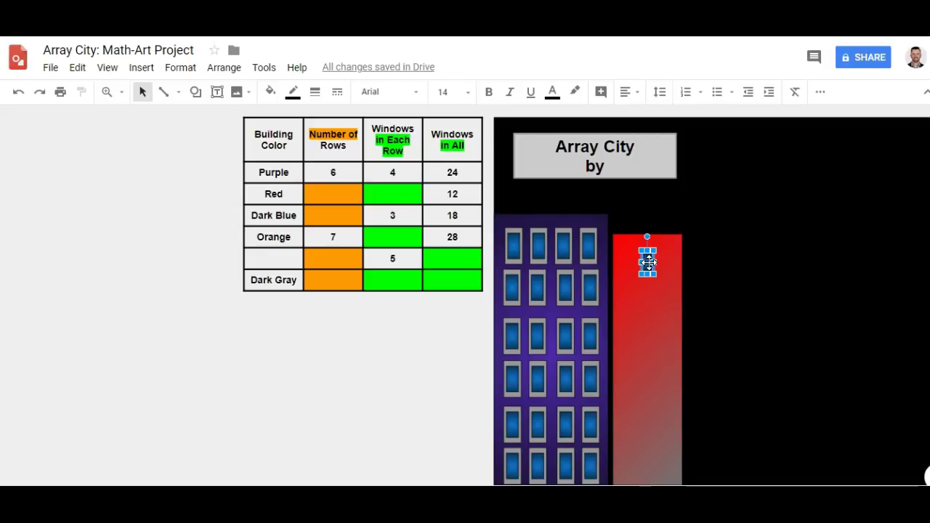
- Move a spare window copy below the table and delete the stray window on the red building
key("ctrl+d")
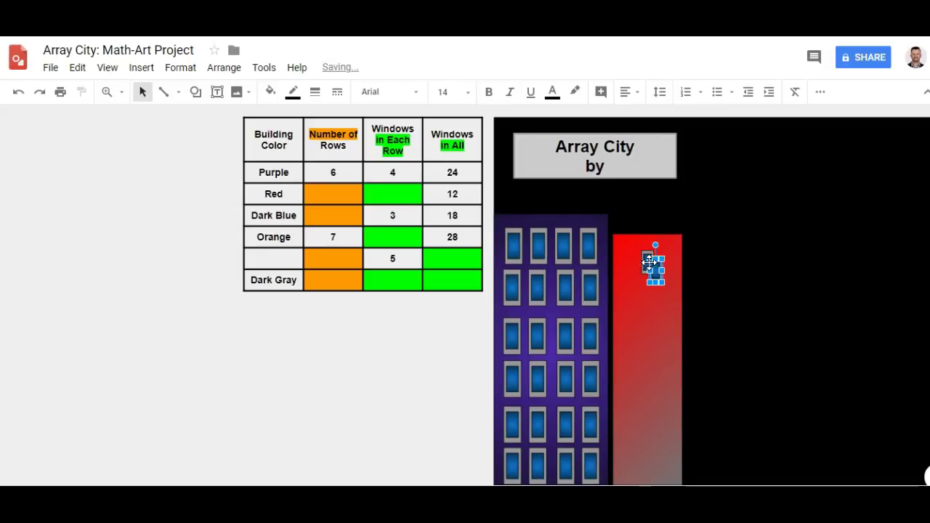
left_click_drag(657, 270, 313, 346)
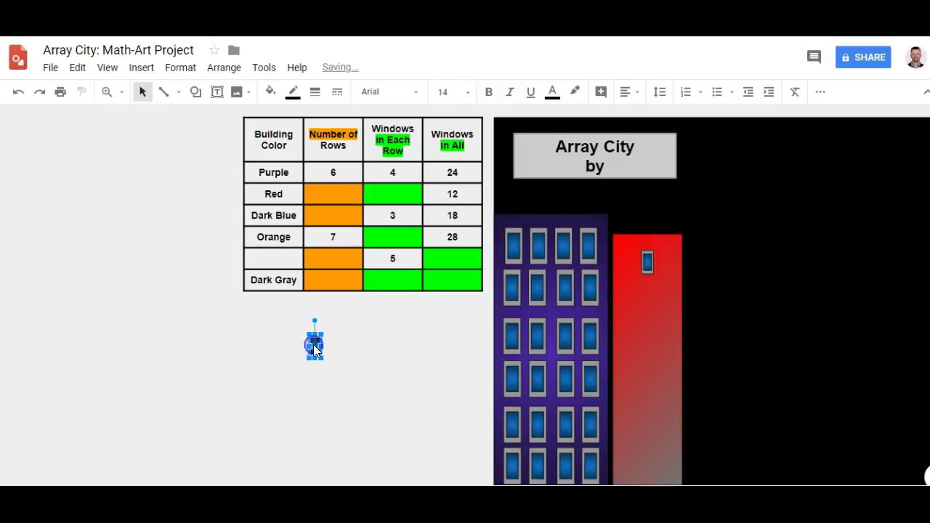
left_click(328, 390)
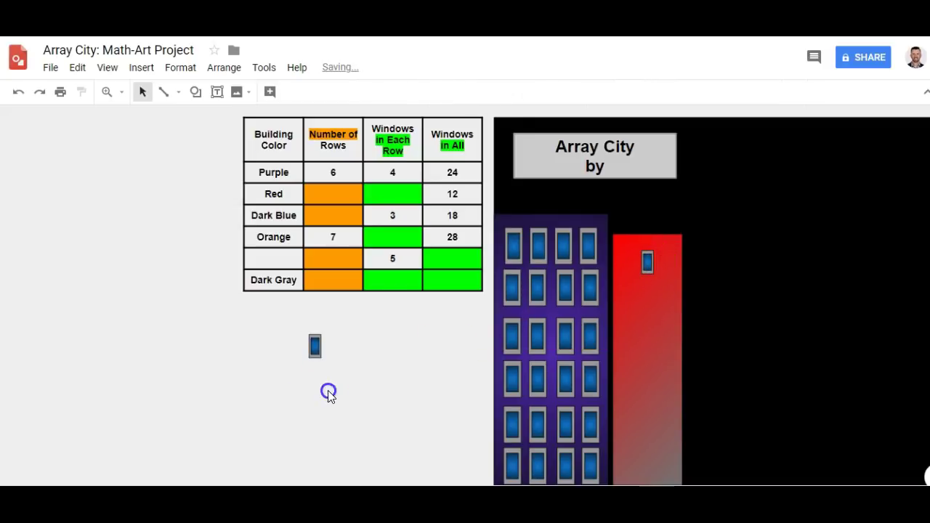
left_click(647, 261)
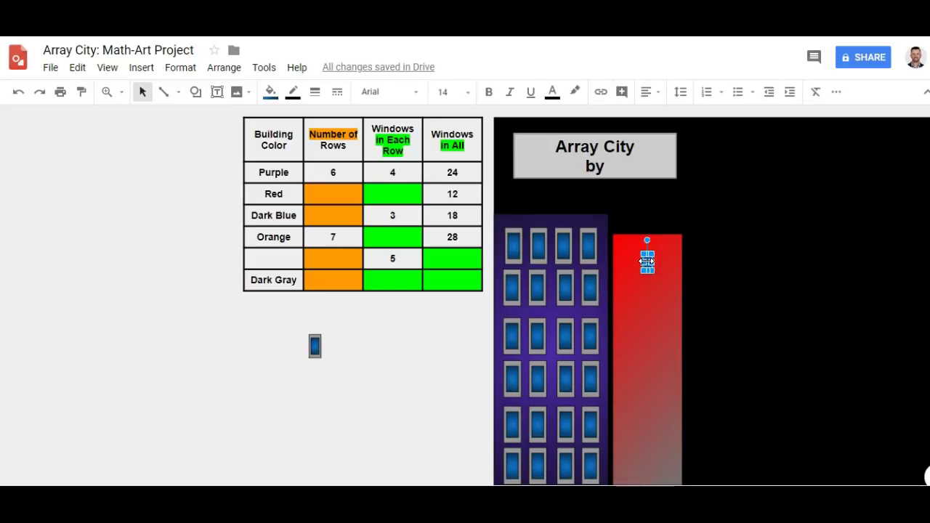
left_click(656, 258)
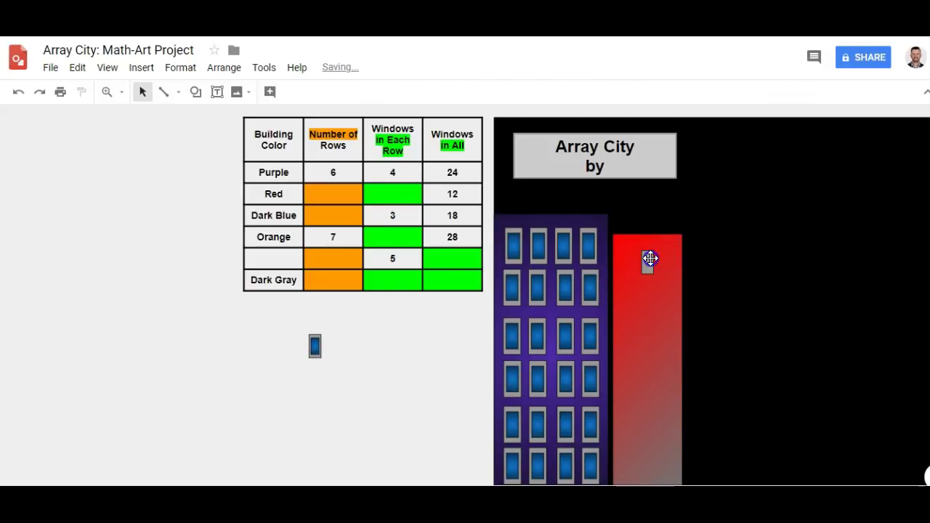
key("Delete")
left_click(269, 330)
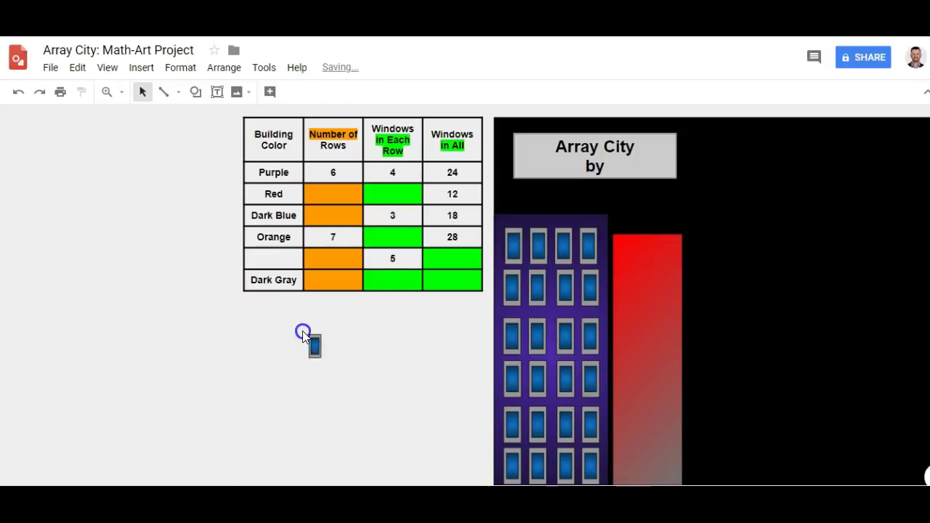
- Duplicate the spare window and place the copy beside the original
left_click(324, 365)
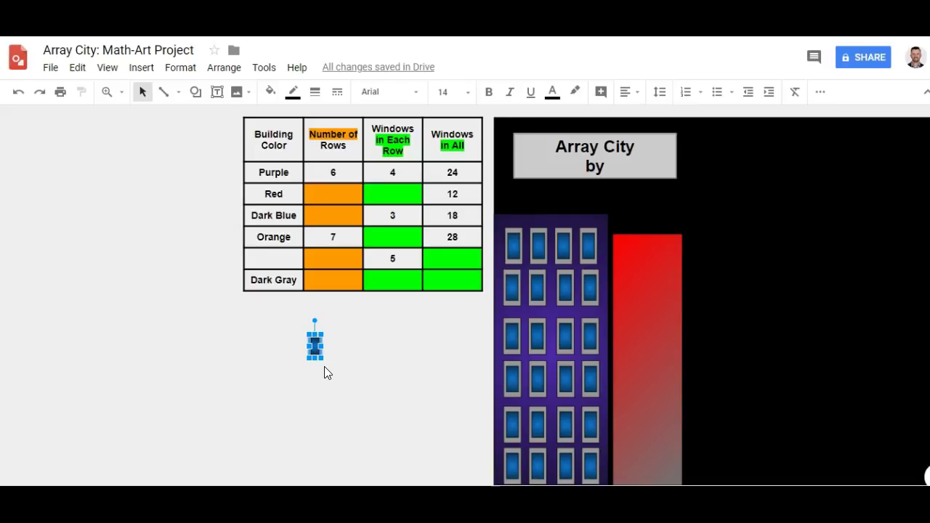
key("ctrl+d")
left_click_drag(324, 366, 339, 347)
left_click(324, 387)
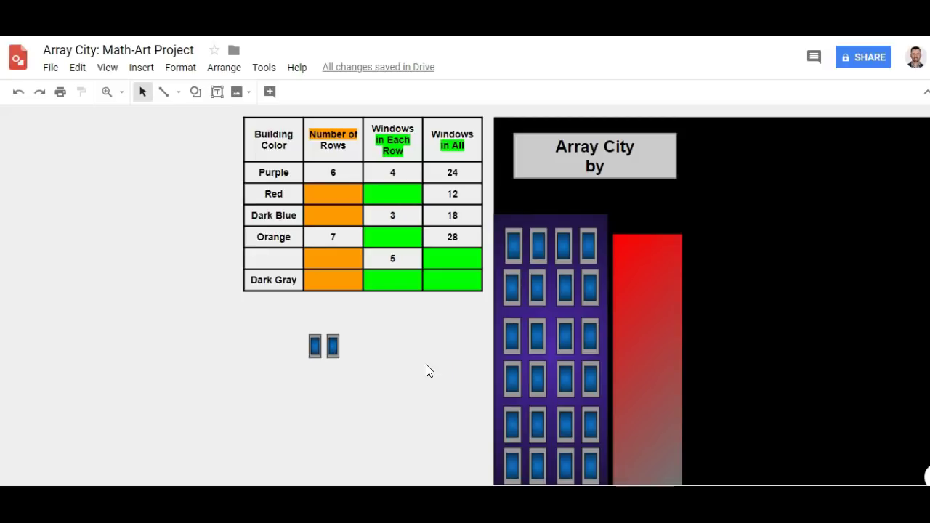
- Enlarge the two-window pair atop the red building and enter 2 as Red's windows per row
left_click_drag(300, 328, 646, 266)
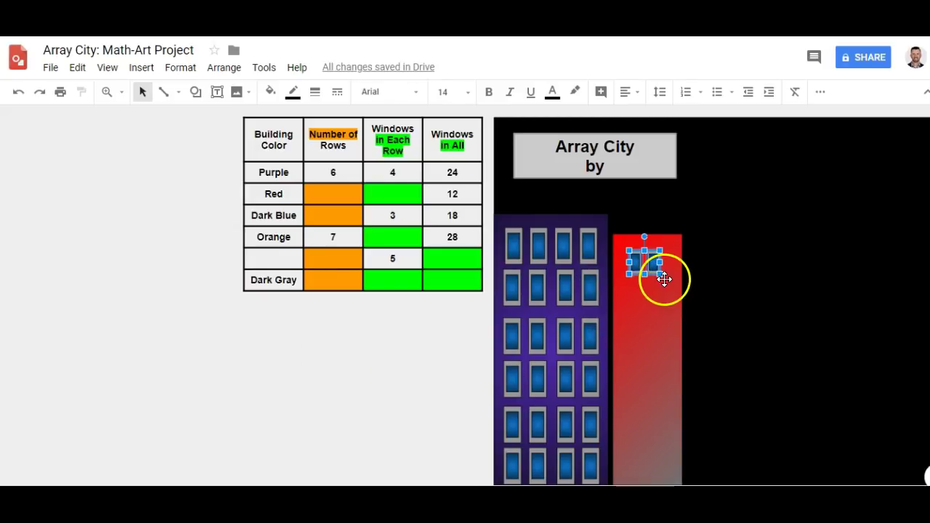
left_click_drag(661, 274, 669, 282)
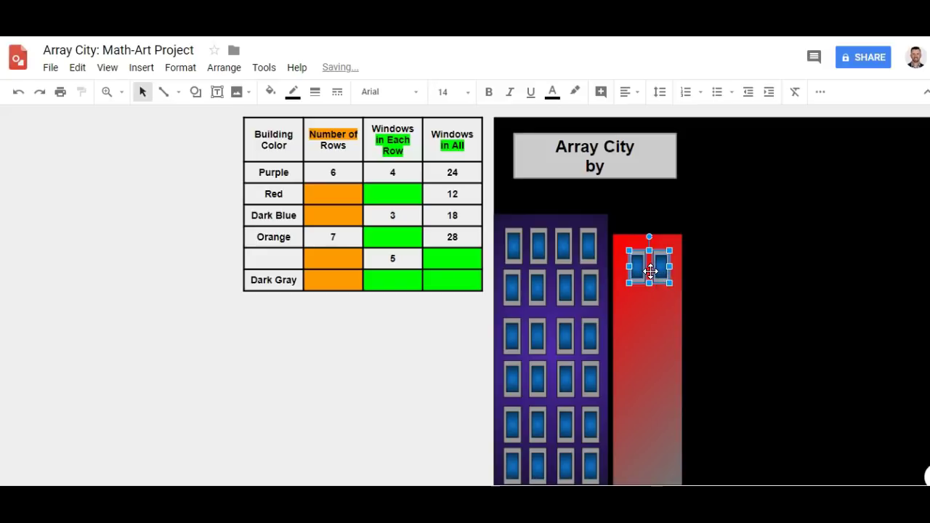
key("Left")
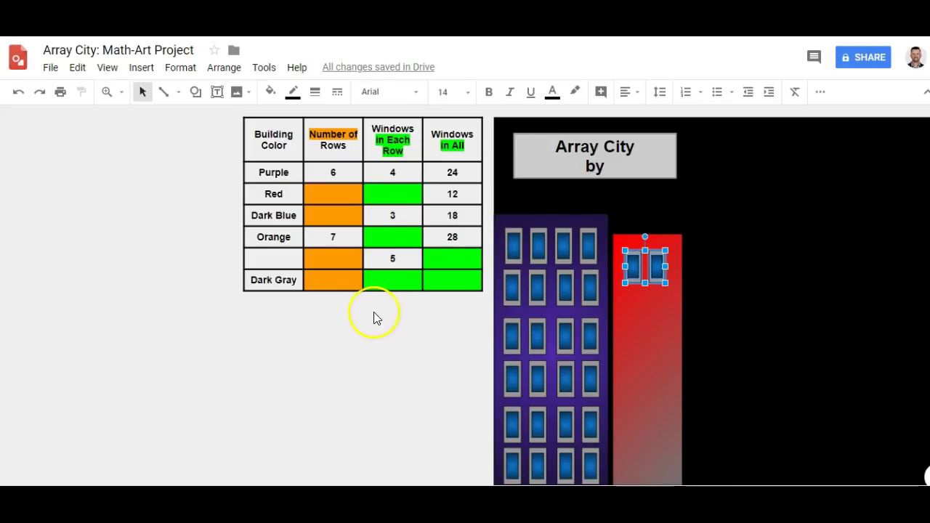
left_click(407, 193)
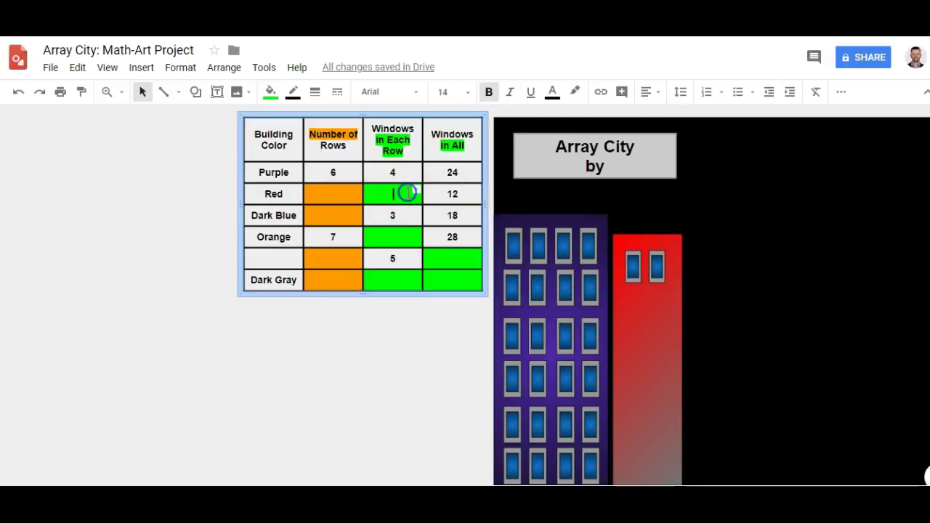
type("2")
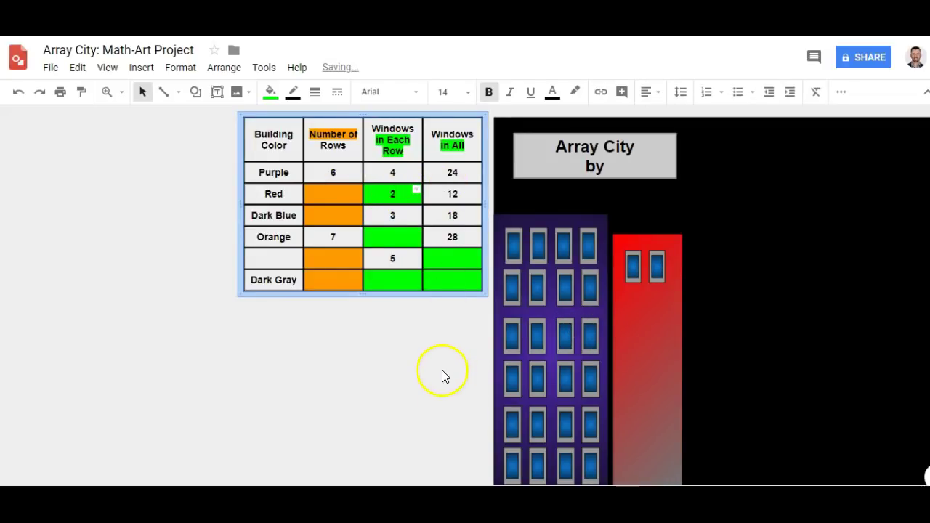
- Paste a window, copy it alongside, and fit the pair beneath the red building's top windows
key("ctrl+v")
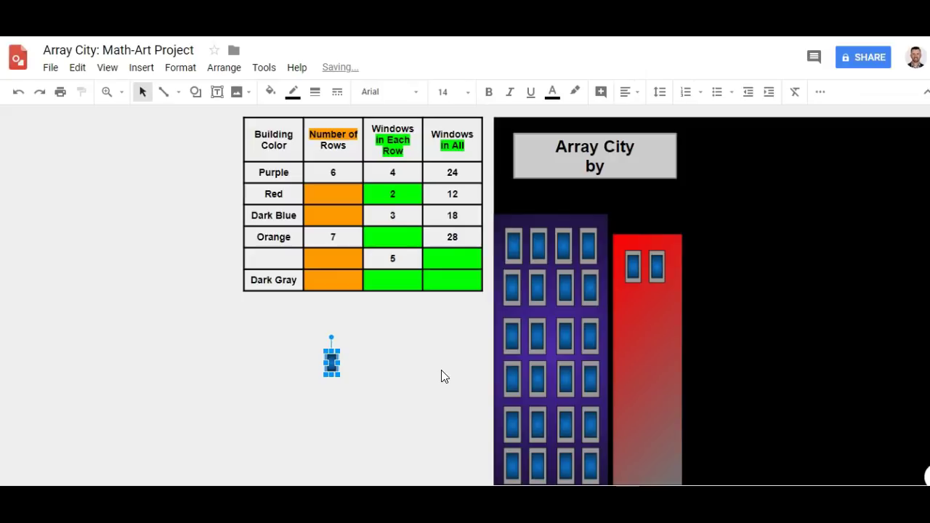
left_click_drag(333, 361, 338, 365)
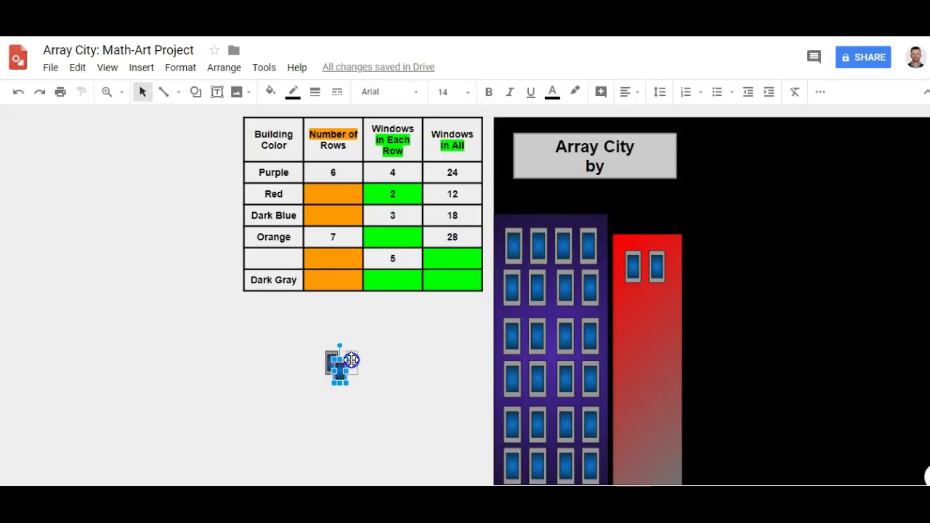
left_click(351, 425)
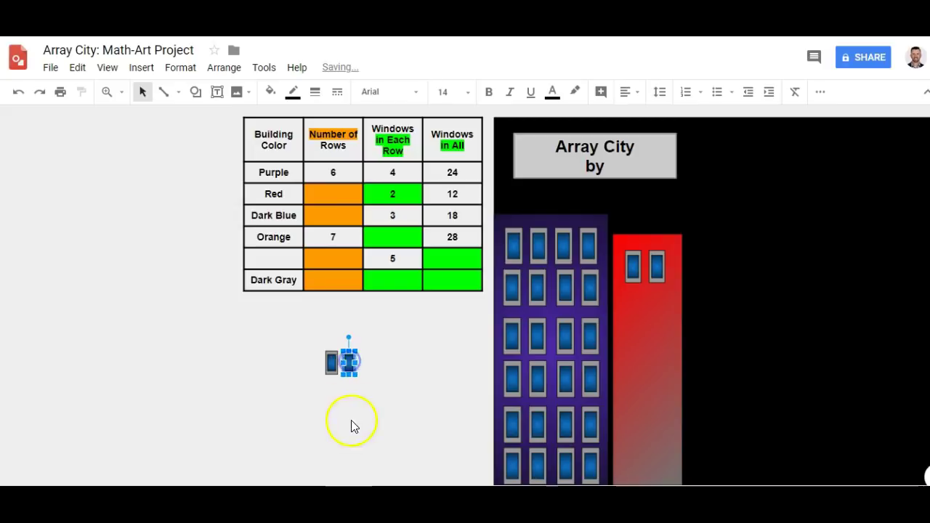
left_click_drag(311, 339, 628, 325)
left_click(380, 370)
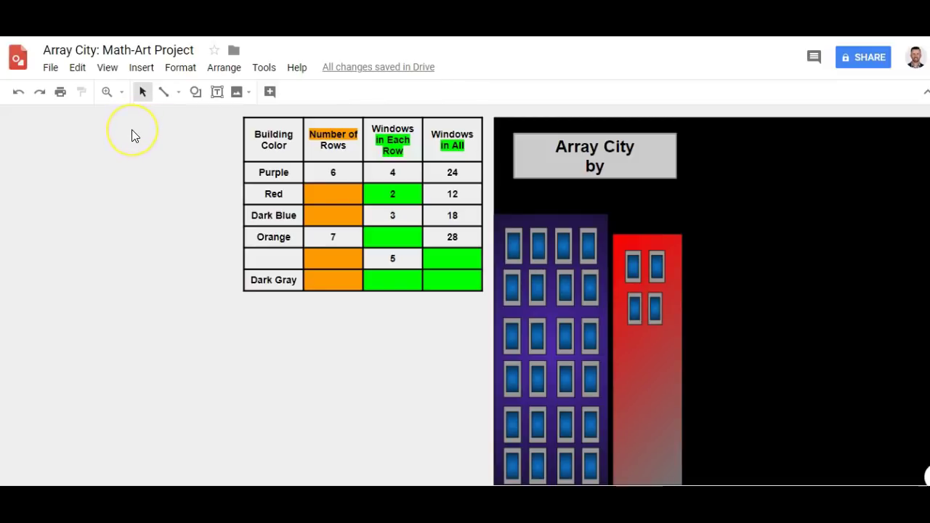
key("ctrl+z")
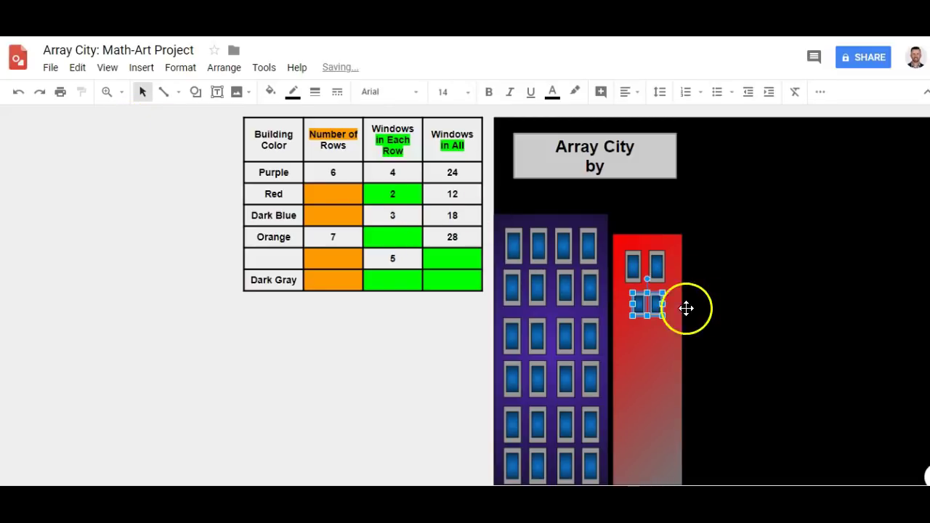
left_click_drag(632, 316, 654, 306)
left_click(643, 306)
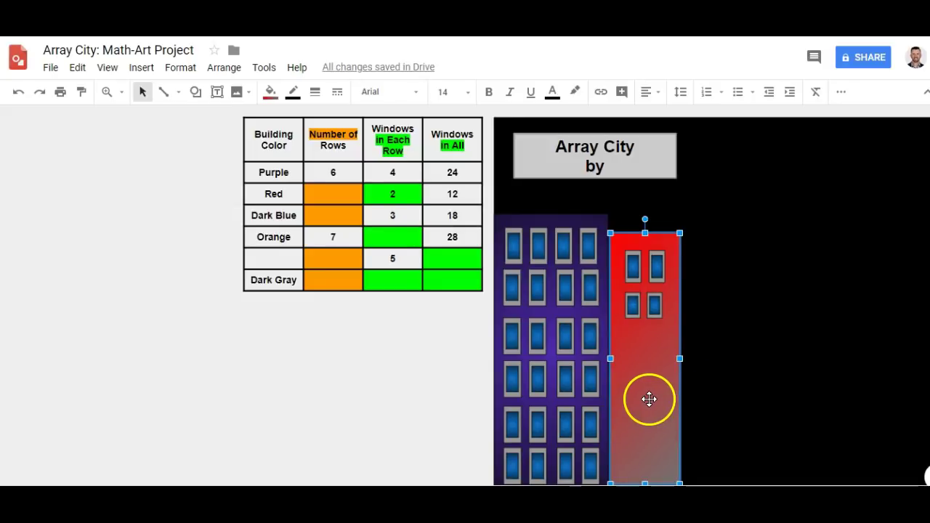
left_click(18, 92)
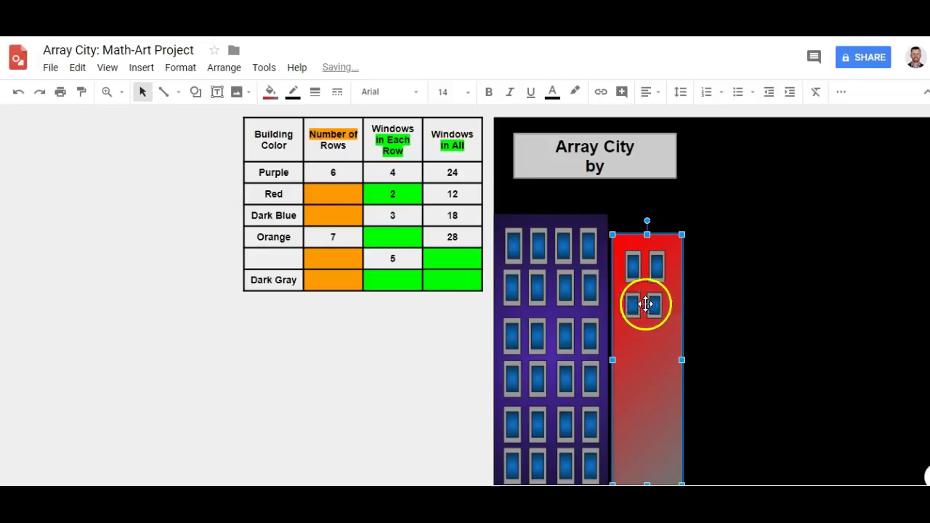
left_click(319, 382)
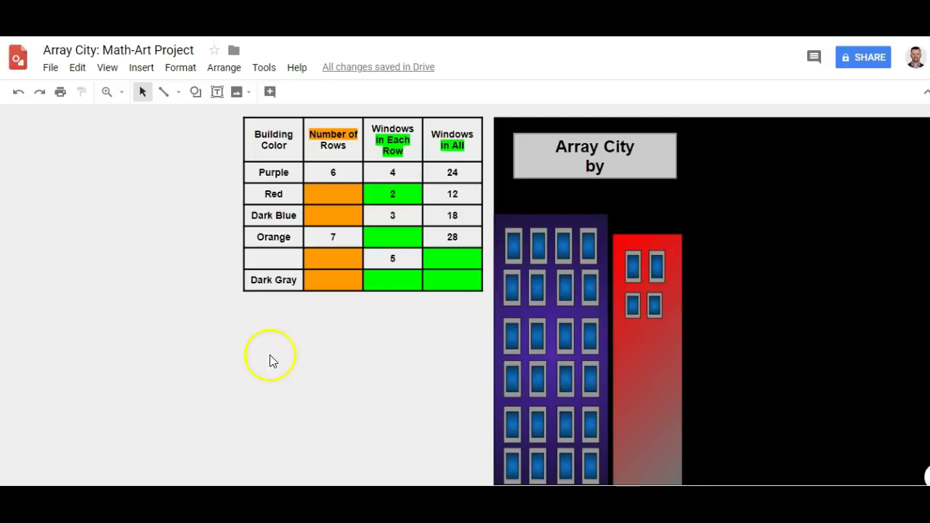
- Duplicate the red building's lower window pair and nudge the copy into a row below
left_click(105, 91)
left_click(644, 298)
left_click(644, 297)
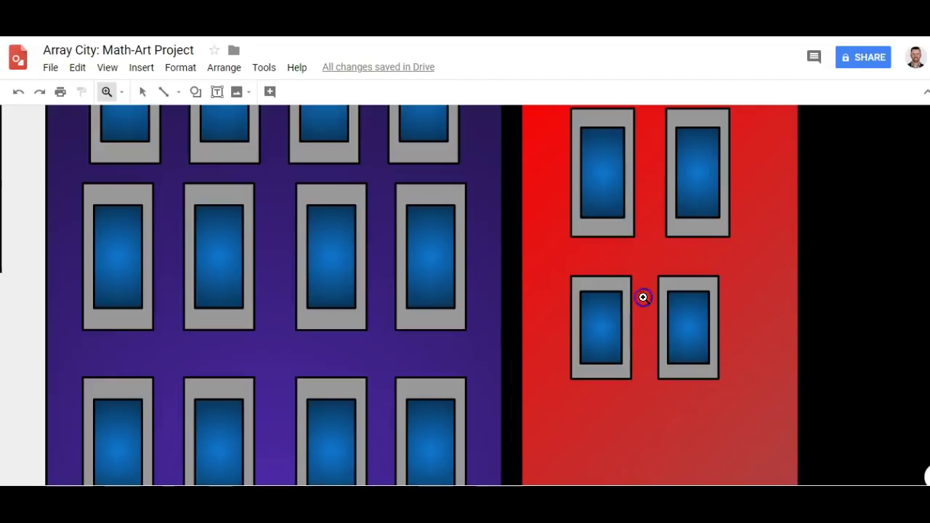
left_click(142, 92)
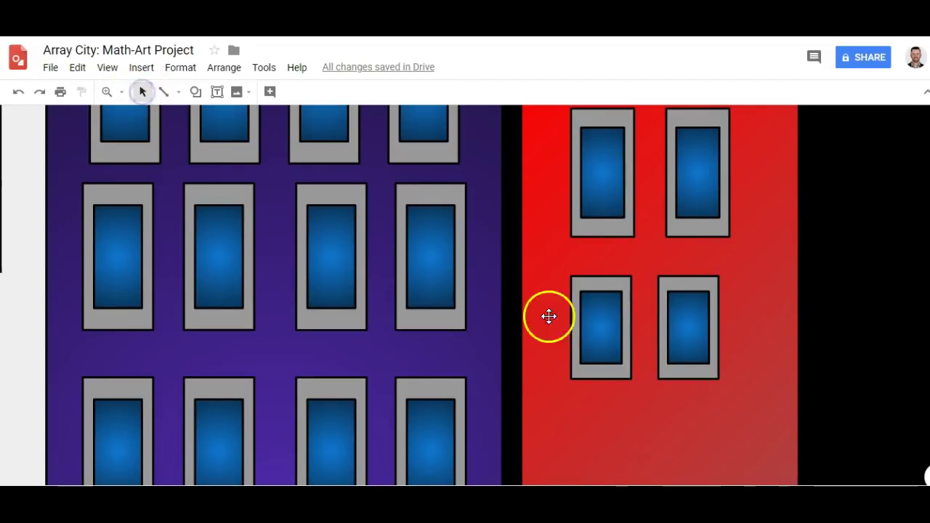
left_click(605, 280)
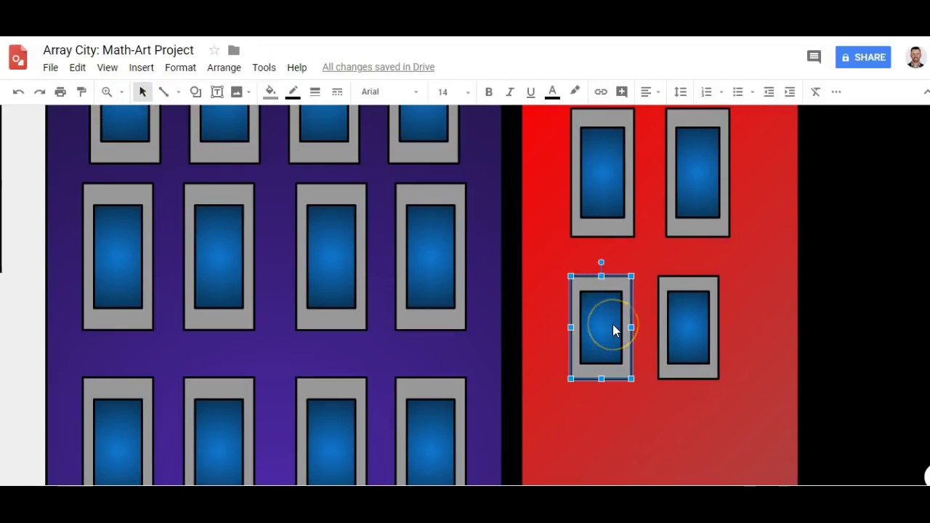
left_click(688, 326, "shift")
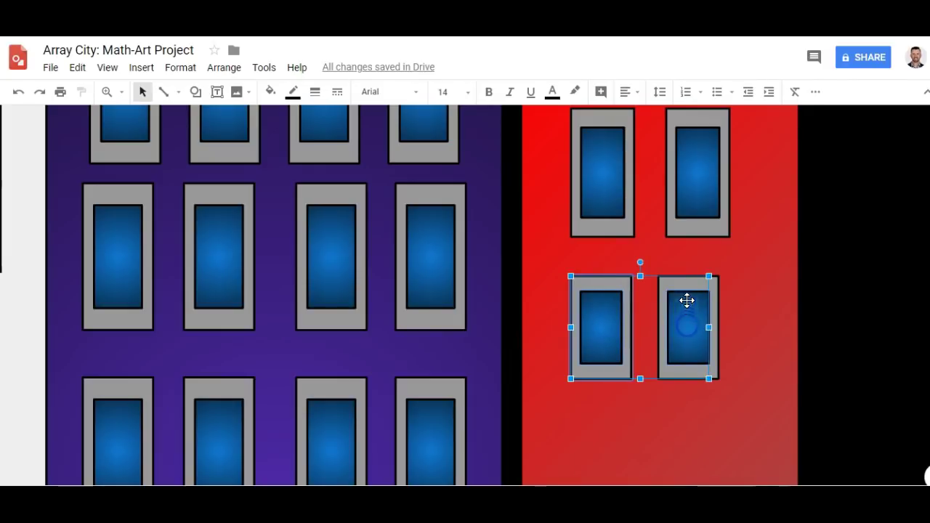
left_click(717, 281, "shift")
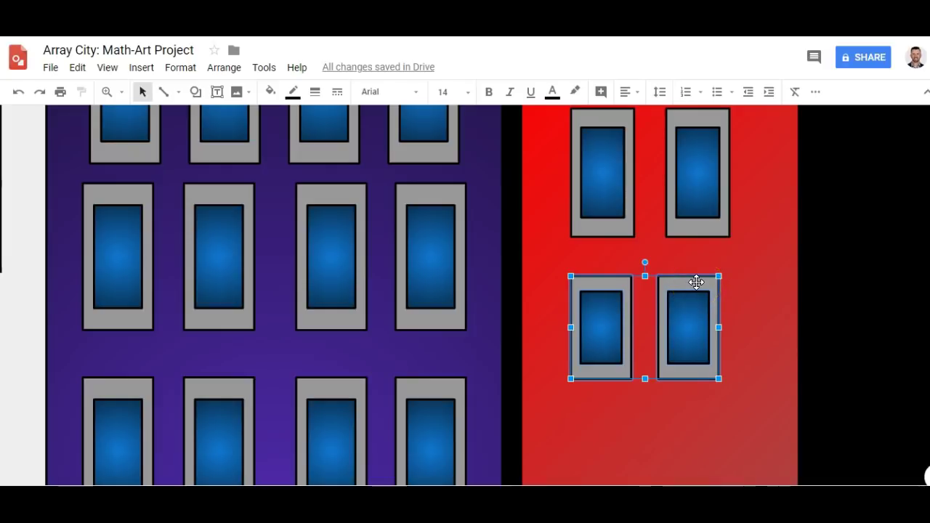
key("ctrl+d")
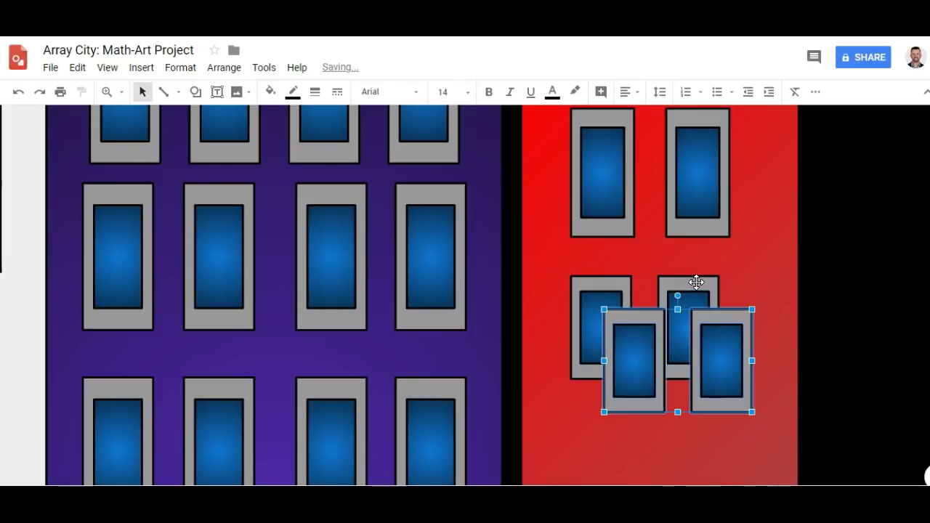
left_click_drag(717, 359, 717, 358)
key("Down")
key("Down")
key("Down")
key("Down")
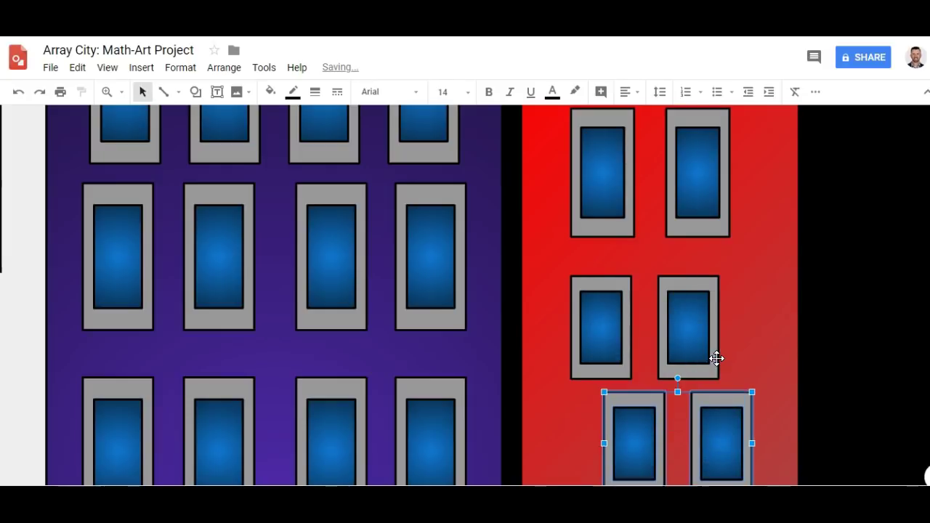
key("Left")
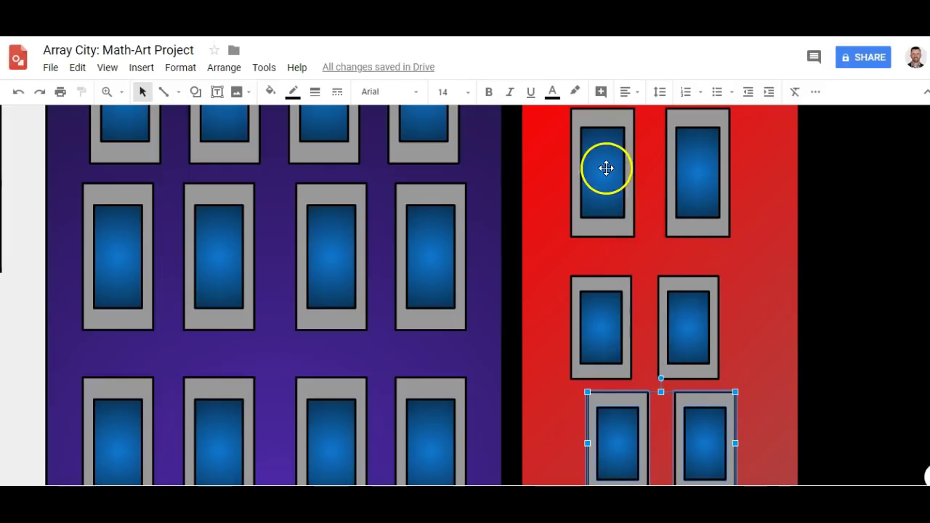
- Replace the red building's top window pair with a pasted copy moved to the top
left_click(620, 223)
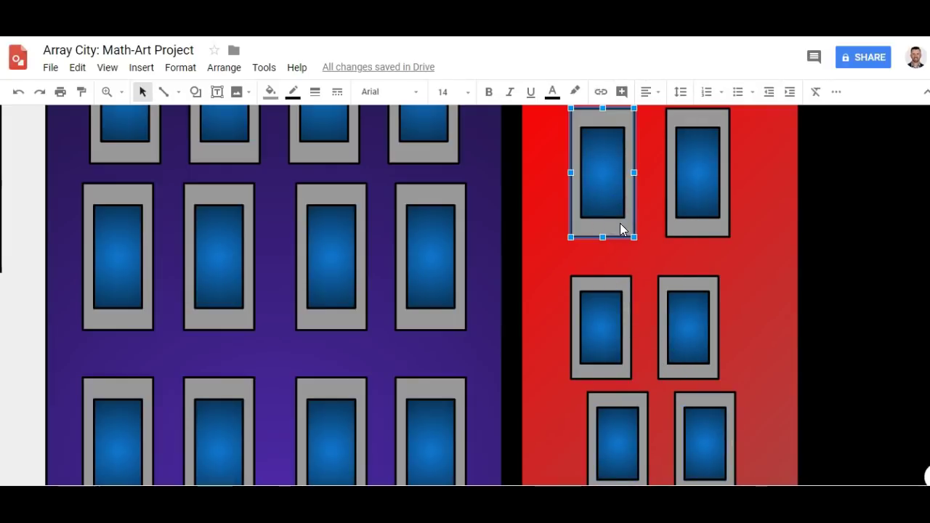
left_click(686, 231, "shift")
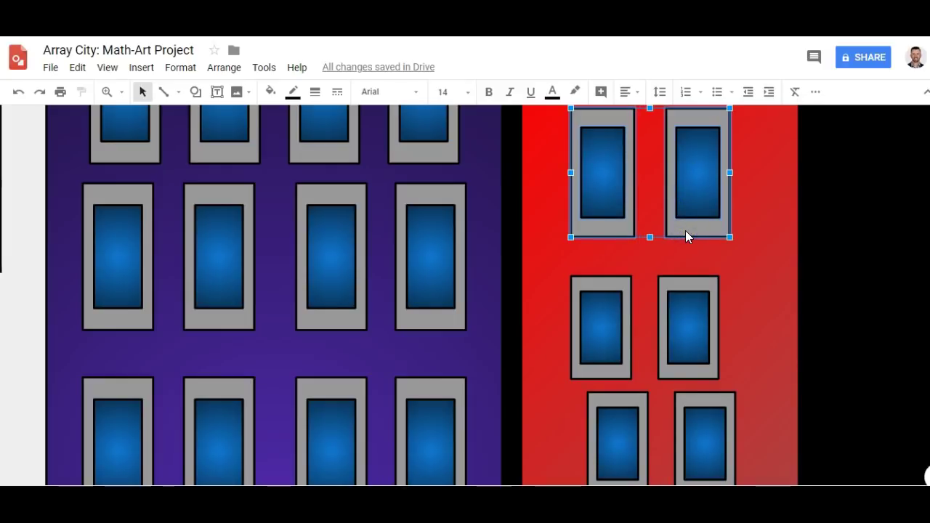
key("Delete")
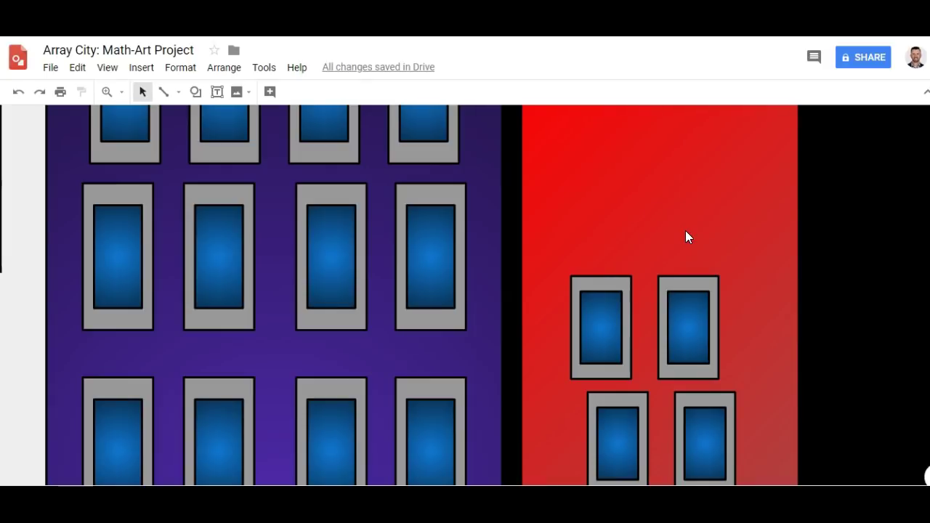
key("ctrl+v")
left_click(732, 400)
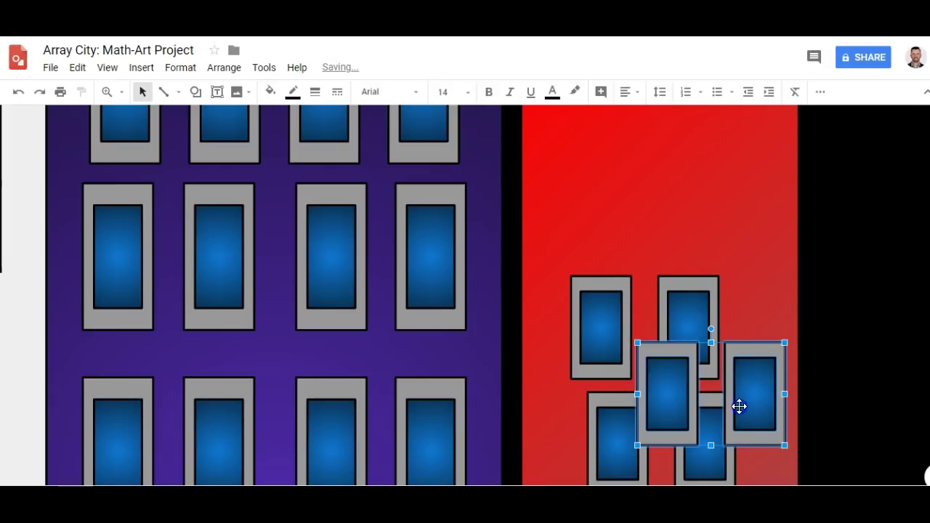
left_click_drag(740, 406, 690, 188)
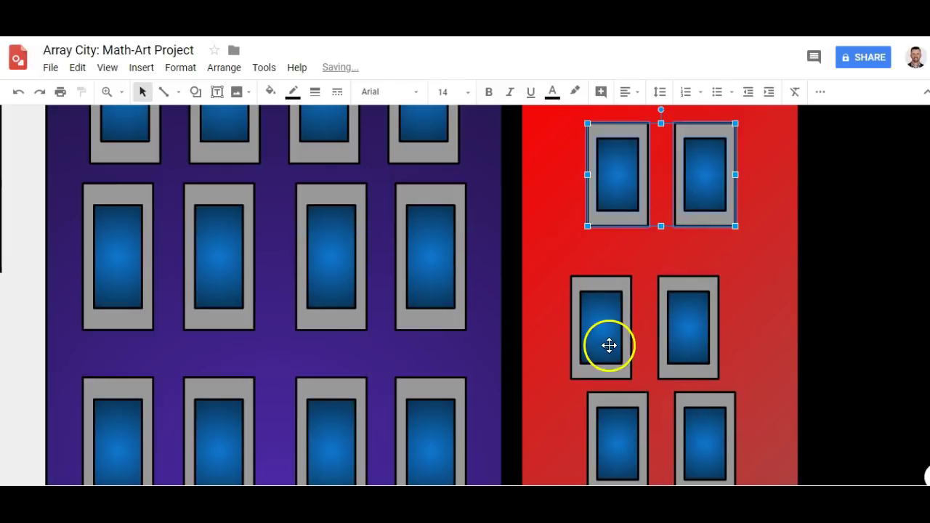
- Realign the lower window pair directly under the top pair
left_click(607, 291)
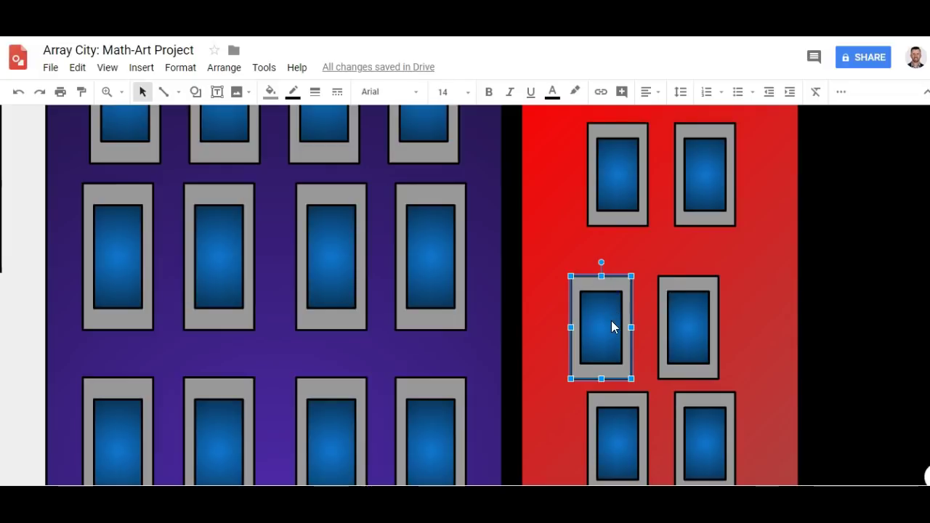
left_click(685, 284, "shift")
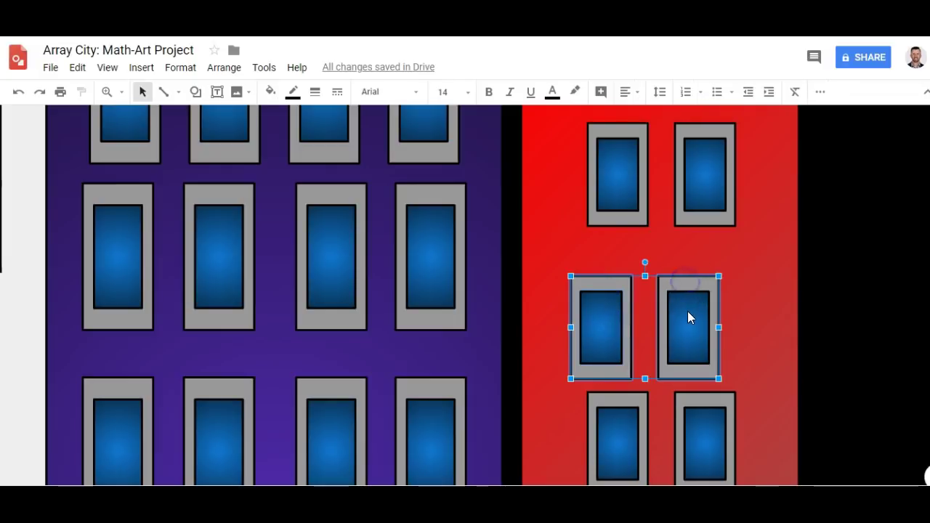
left_click_drag(683, 332, 687, 297)
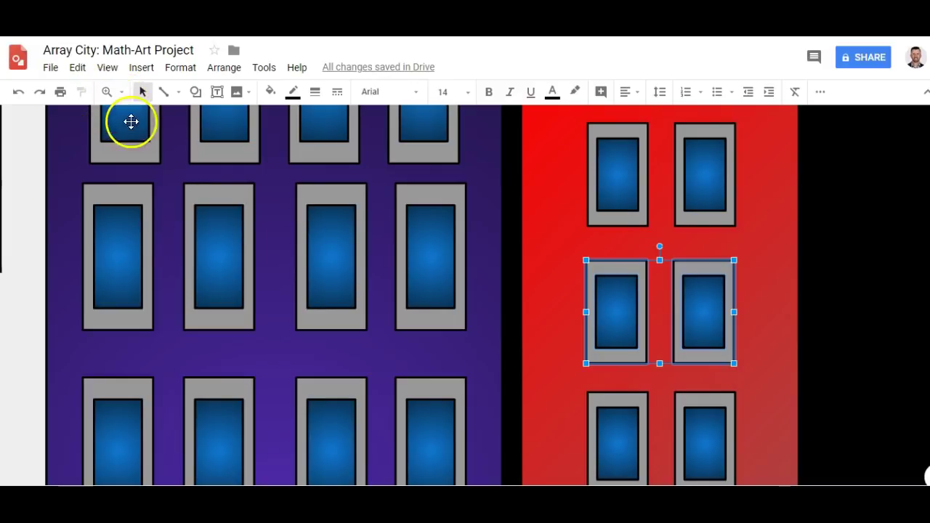
left_click(123, 95)
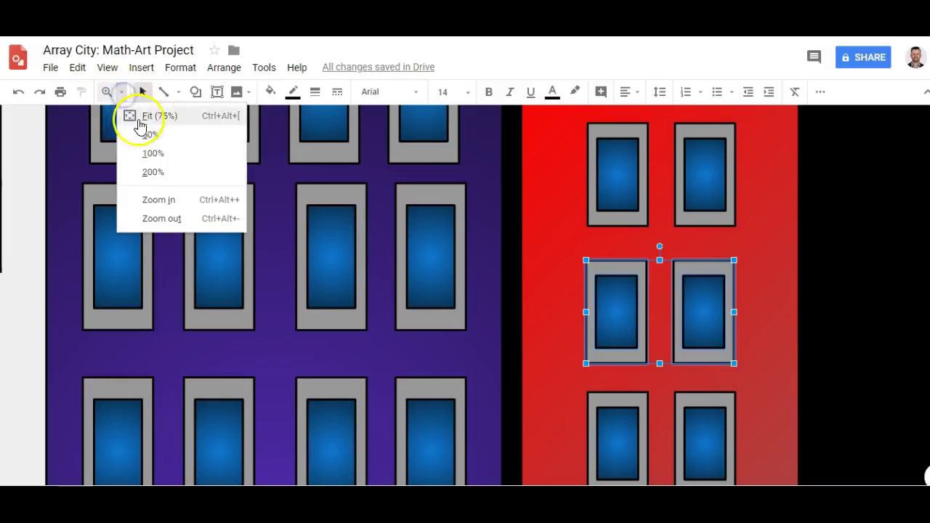
- Zoom to fit and paste a window pair, nudging it down into the next row
left_click(142, 114)
left_click(260, 394)
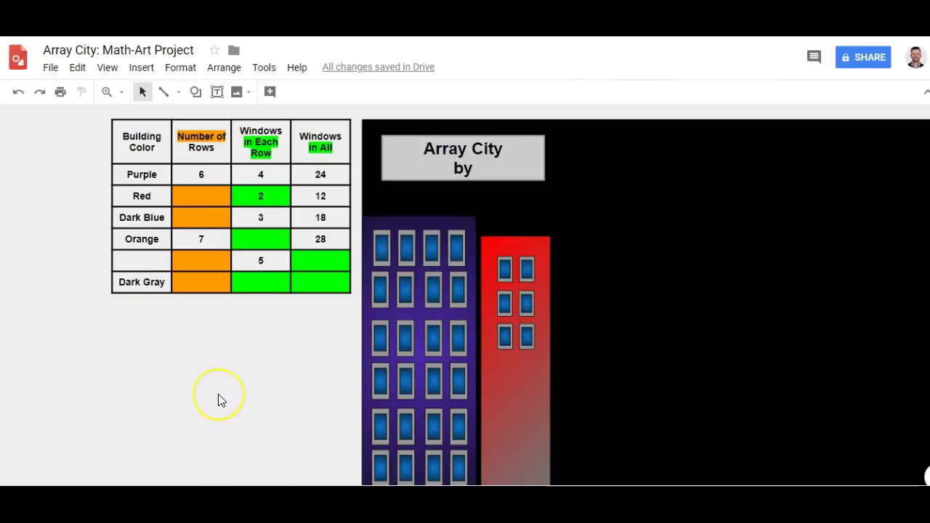
key("ctrl+v")
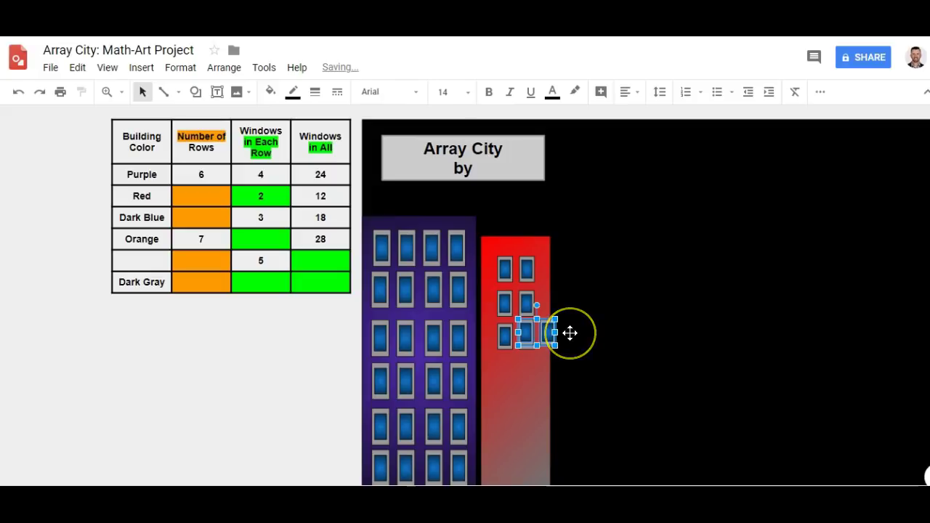
key("Left")
key("Down")
key("Down")
key("Down")
key("Down")
key("Down")
key("Down")
key("Down")
key("Down")
key("Left")
key("Left")
key("Left")
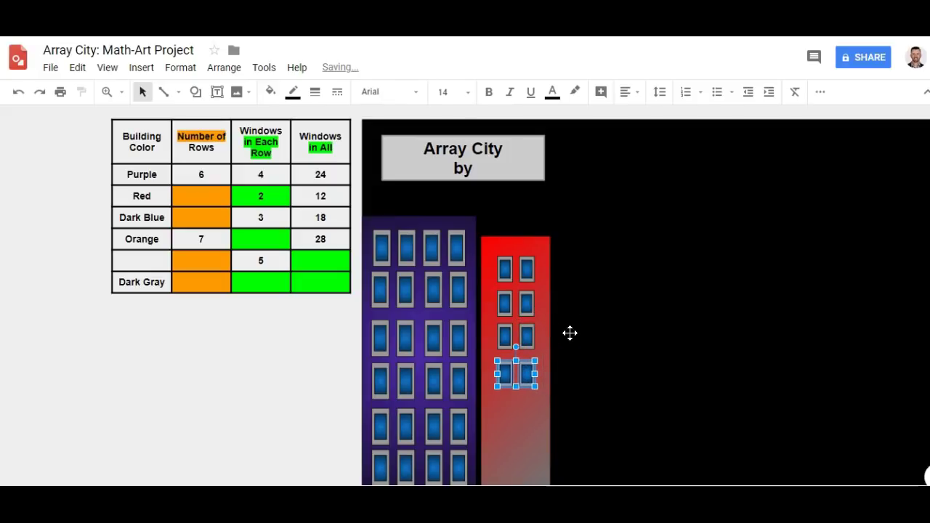
- Add more window pairs, nudging each into line until the red building has six rows
key("ctrl+z")
key("Down")
key("Down")
key("Down")
key("Down")
key("Down")
key("Down")
key("Down")
key("Down")
key("Down")
key("Down")
key("Down")
key("Down")
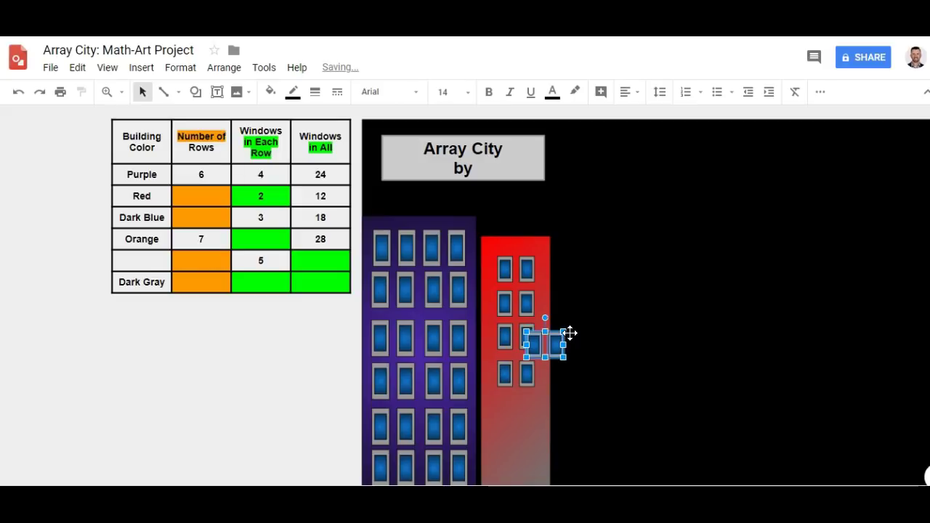
key("Left")
key("Left")
key("Left")
key("Left")
key("Left")
key("Left")
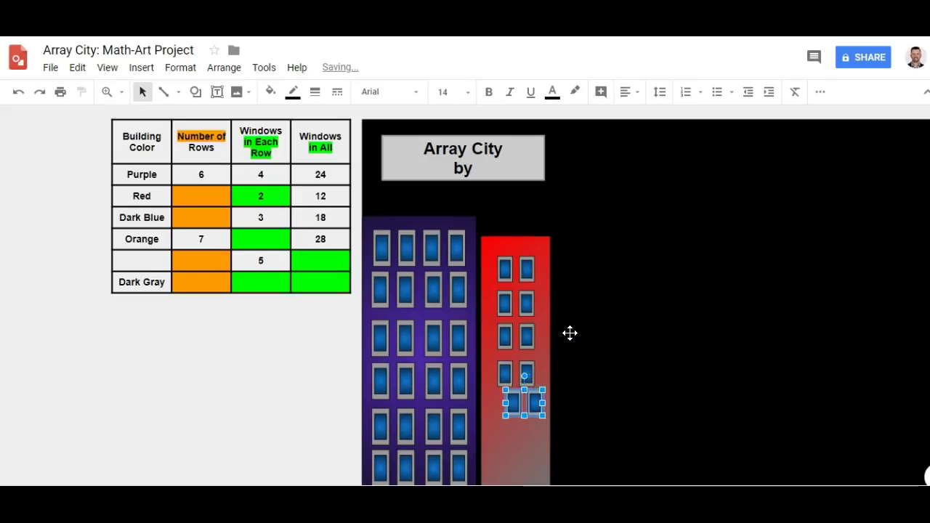
key("Down")
key("Down")
key("Up")
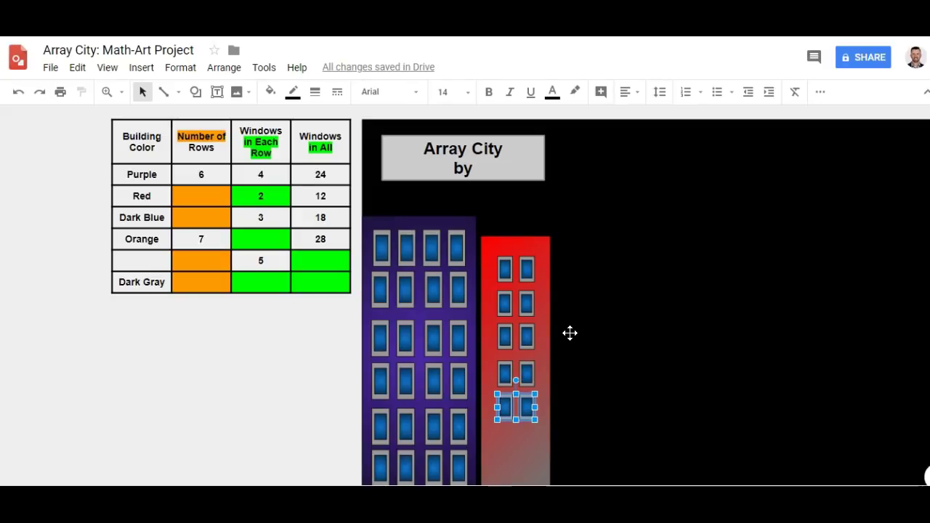
key("ctrl+z")
key("Down")
key("Down")
key("Down")
key("Down")
key("Down")
key("Down")
key("Down")
key("Down")
key("Down")
key("Down")
key("Down")
key("Down")
key("Down")
key("Down")
key("Down")
key("Down")
key("Down")
key("Down")
key("Down")
key("Down")
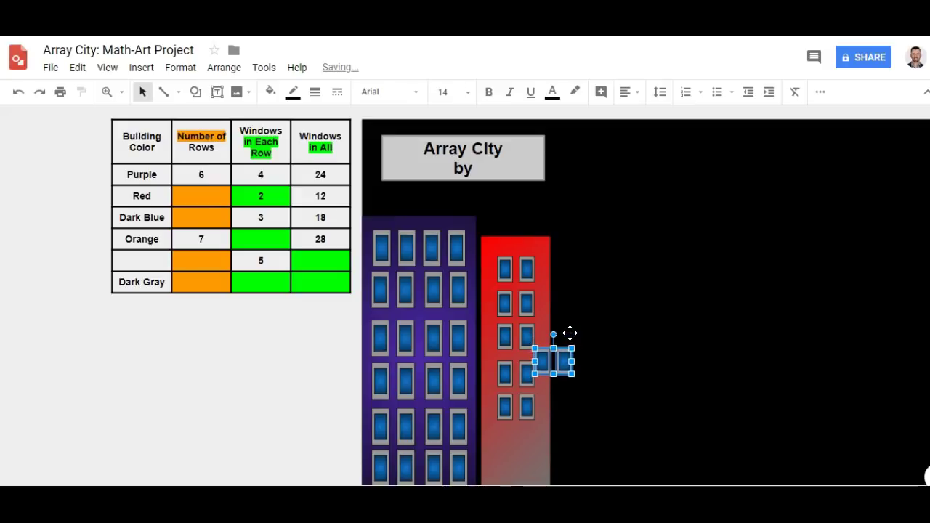
key("Left")
key("Left")
key("Left")
key("Left")
key("Left")
key("Left")
key("Left")
key("Left")
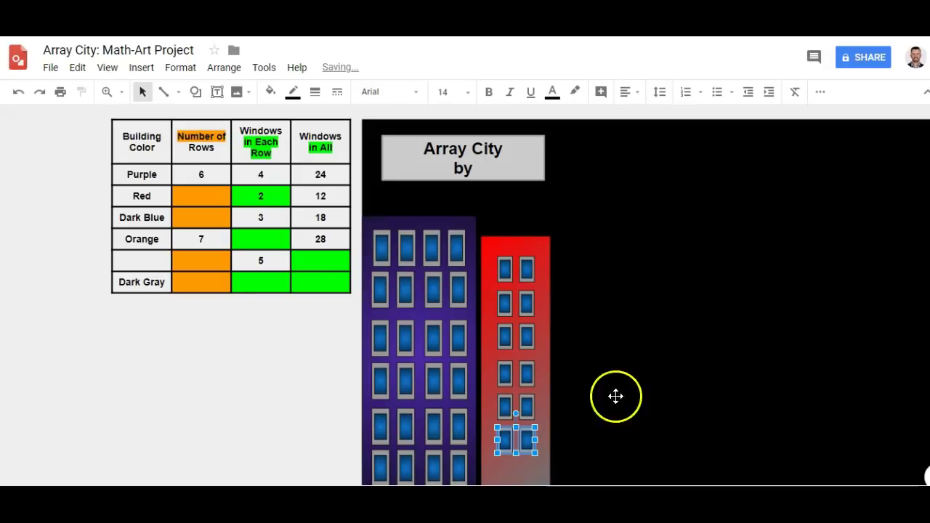
left_click(240, 408)
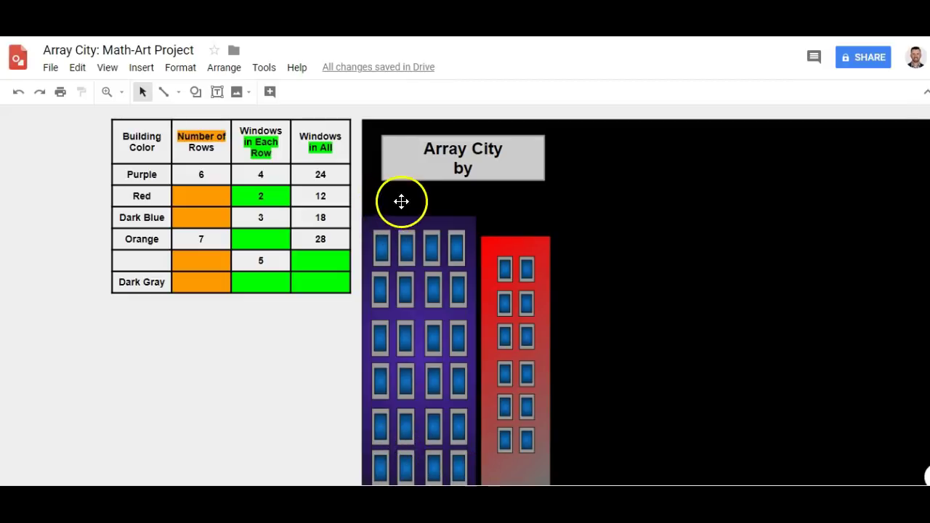
- Make the purple building taller by raising its top edge toward the title box
left_click(420, 217)
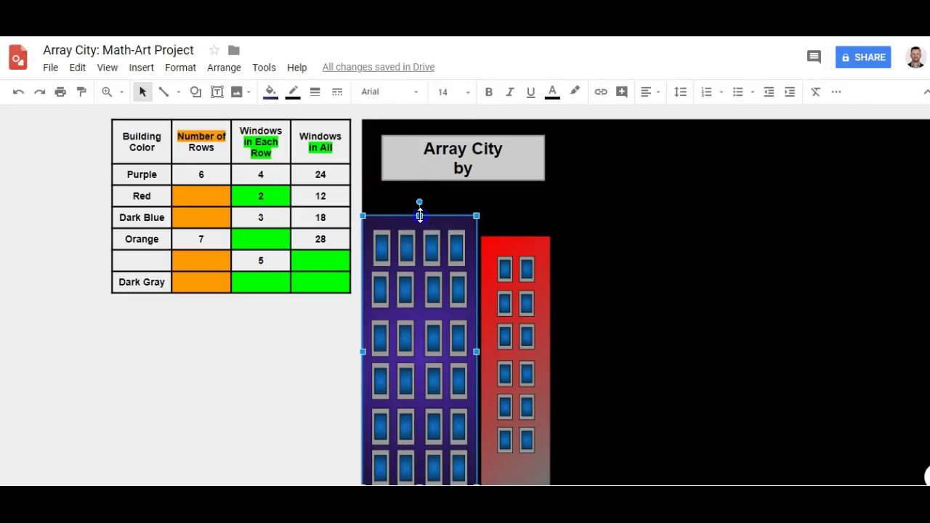
left_click_drag(422, 215, 422, 190)
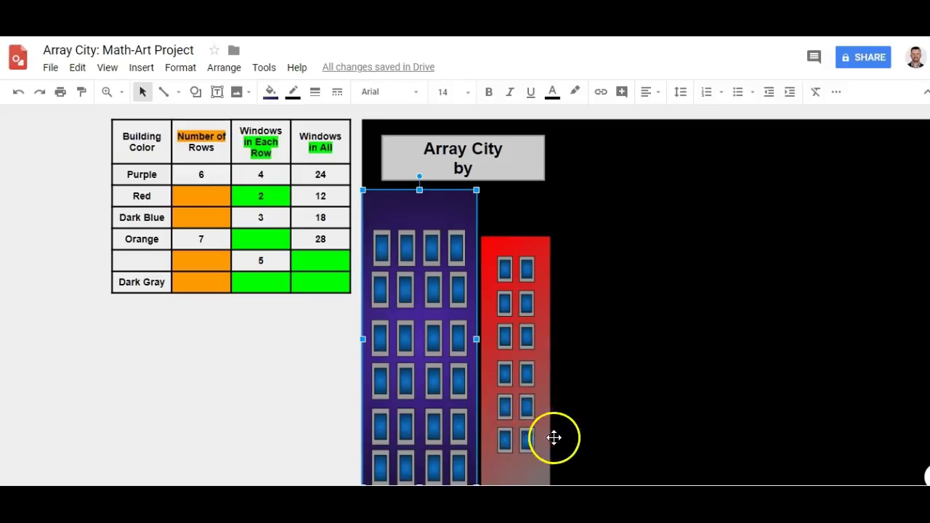
- Enter 6 in the Red row's Number of Rows cell of the array table
left_click(208, 200)
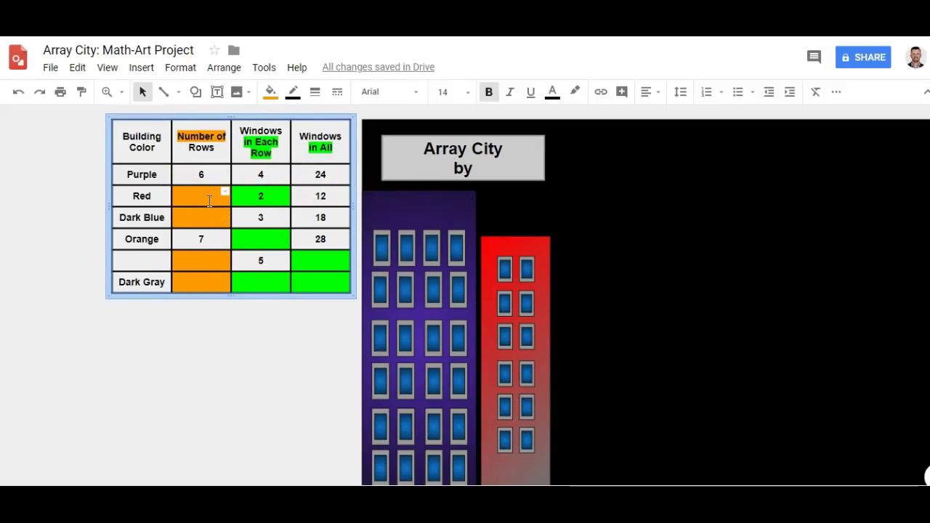
type("6")
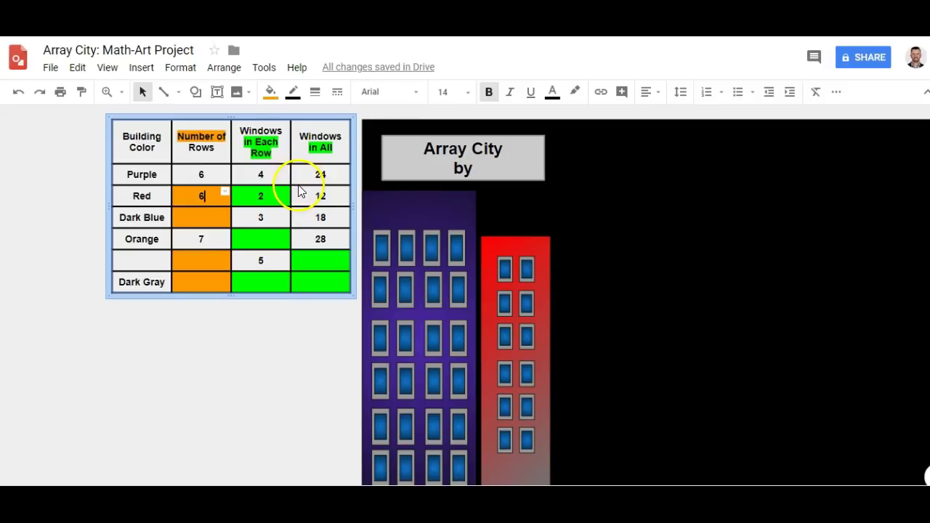
left_click(298, 393)
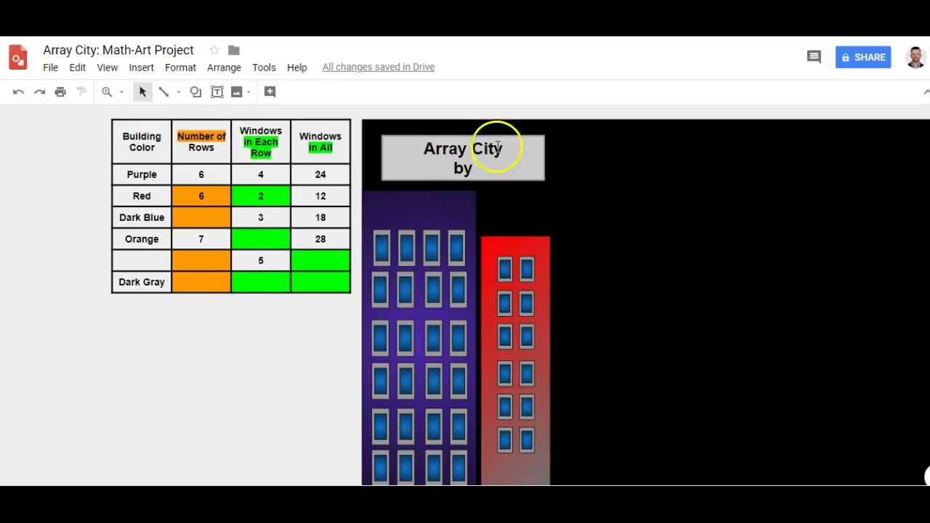
left_click(487, 166)
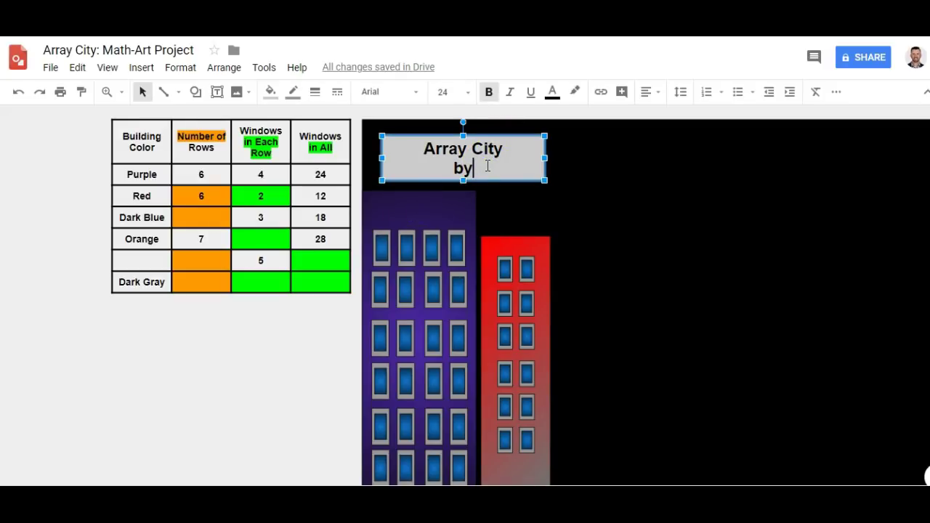
type("YOUR NAME")
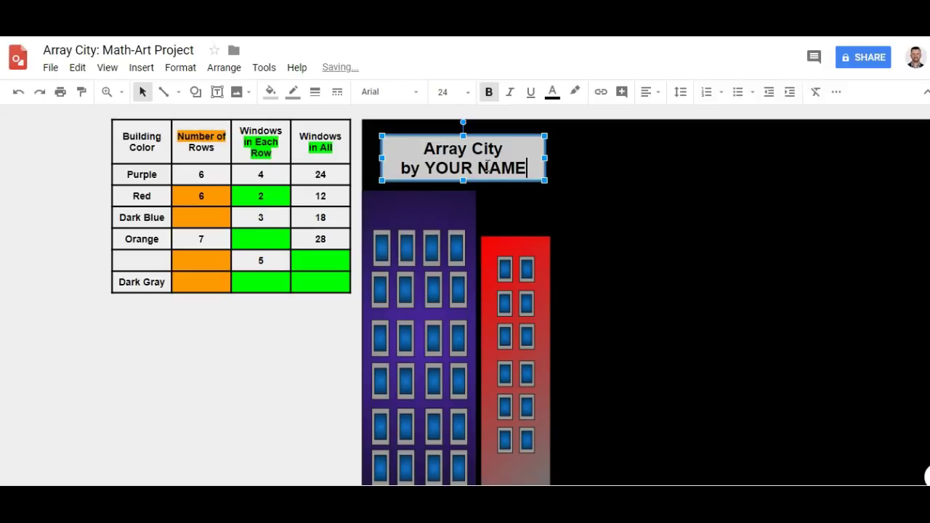
key("BackSpace")
key("BackSpace")
key("BackSpace")
key("BackSpace")
key("BackSpace")
key("BackSpace")
key("BackSpace")
key("BackSpace")
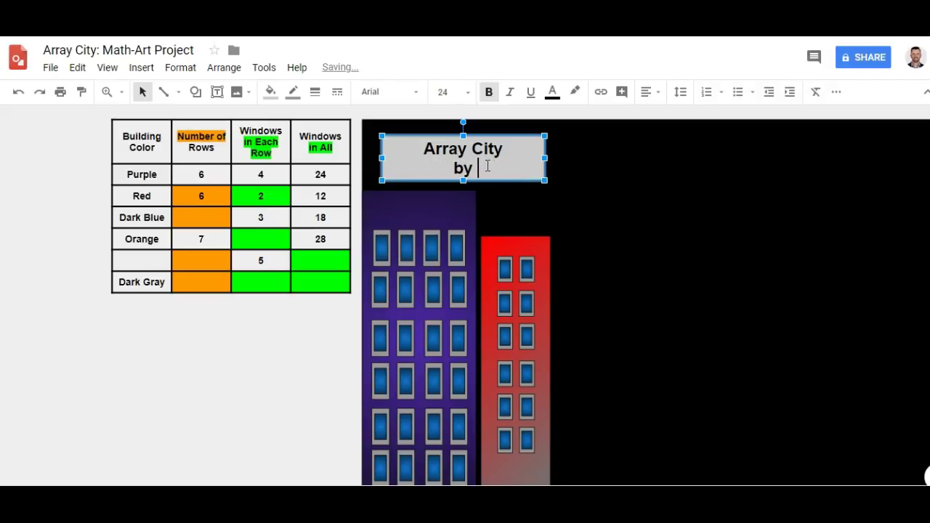